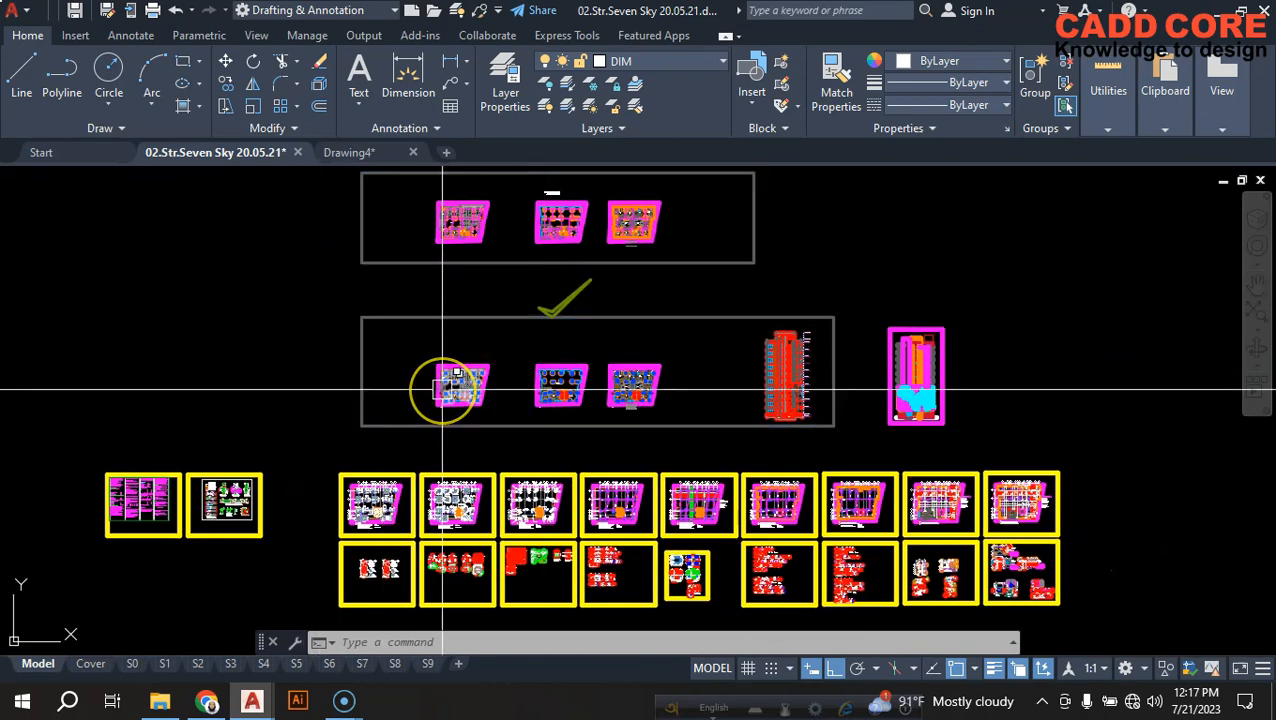
# Inspect the columns, car parking and guard room on the floor plans of the 02.Str.Seven Sky drawing
pyautogui.scroll(10, 445, 391)
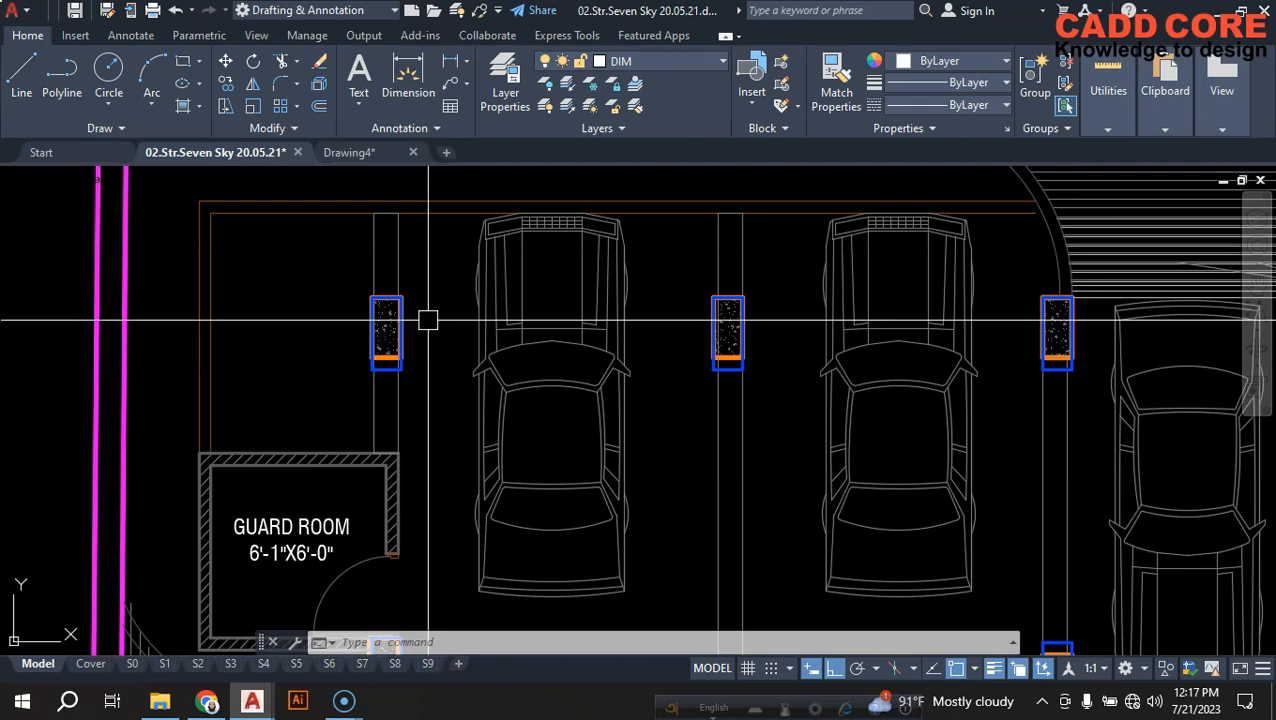
pyautogui.scroll(-3, 428, 320)
pyautogui.scroll(5, 427, 307)
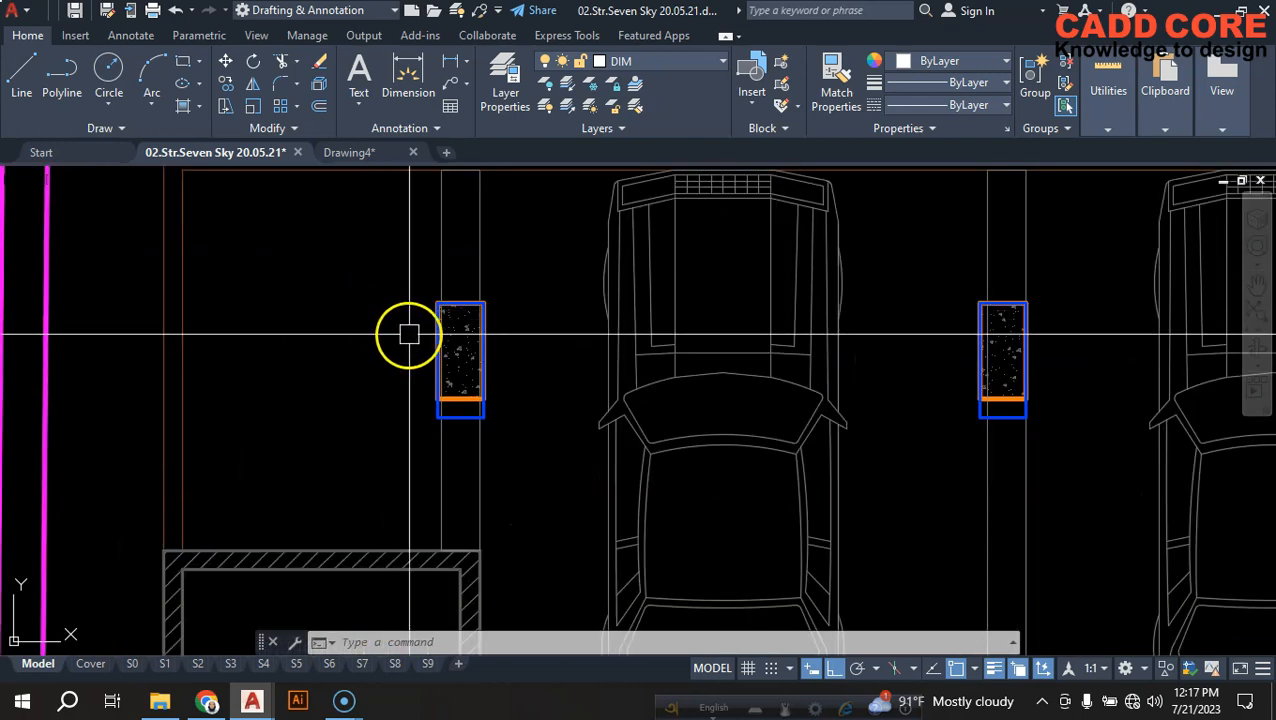
pyautogui.scroll(-2, 407, 333)
pyautogui.scroll(-10, 504, 339)
pyautogui.scroll(3, 806, 350)
pyautogui.scroll(7, 806, 350)
pyautogui.scroll(-8, 570, 345)
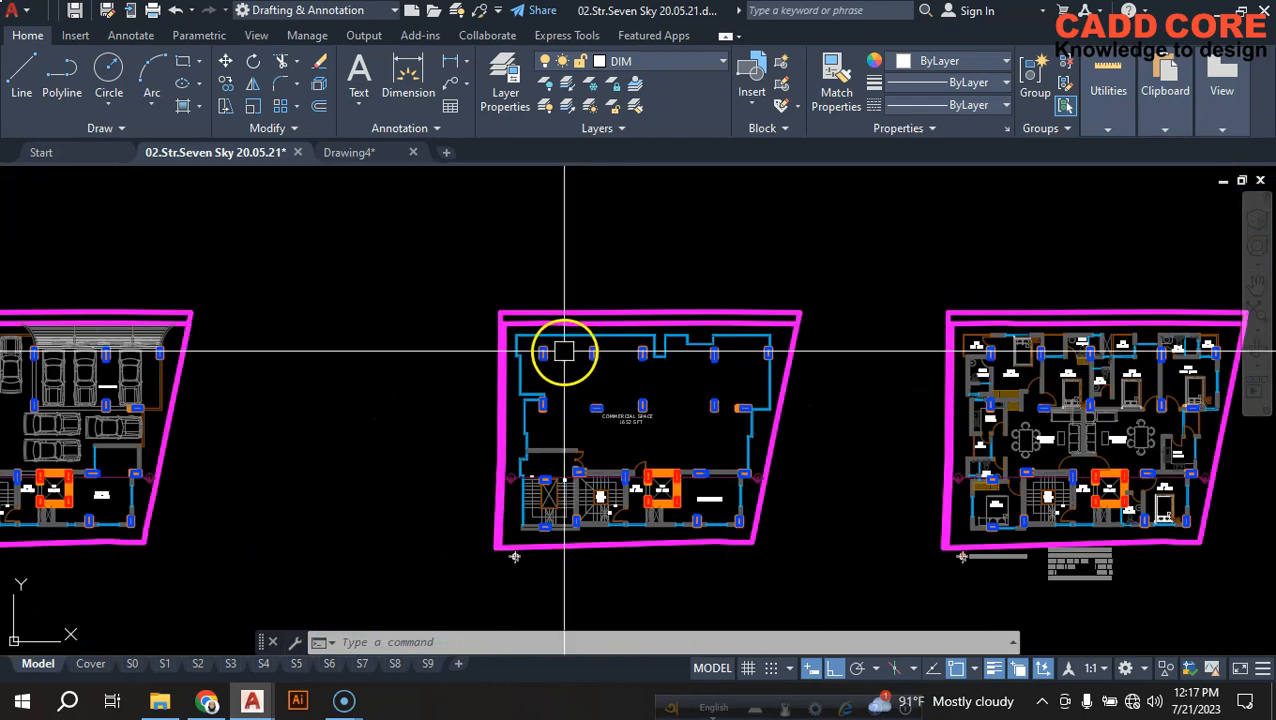
# Review the full list of layers defined in the 02.Str.Seven Sky drawing without changing the current layer
pyautogui.click(665, 64)
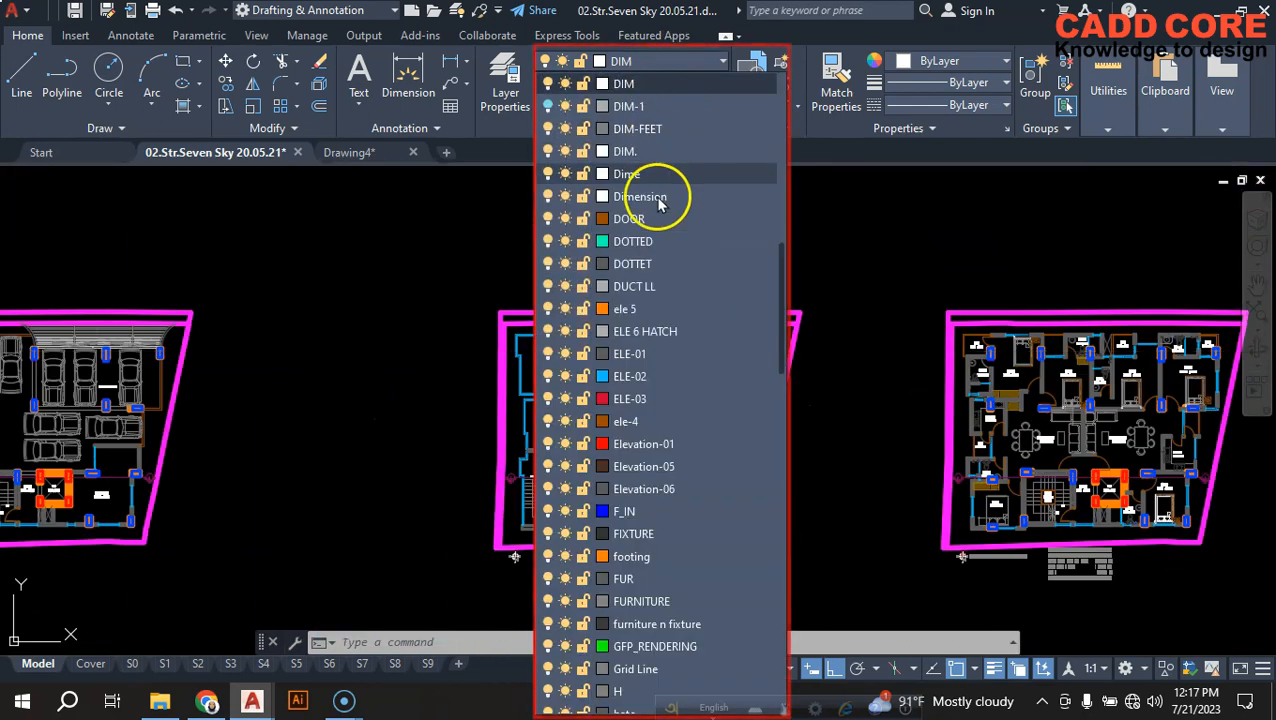
pyautogui.scroll(12, 696, 368)
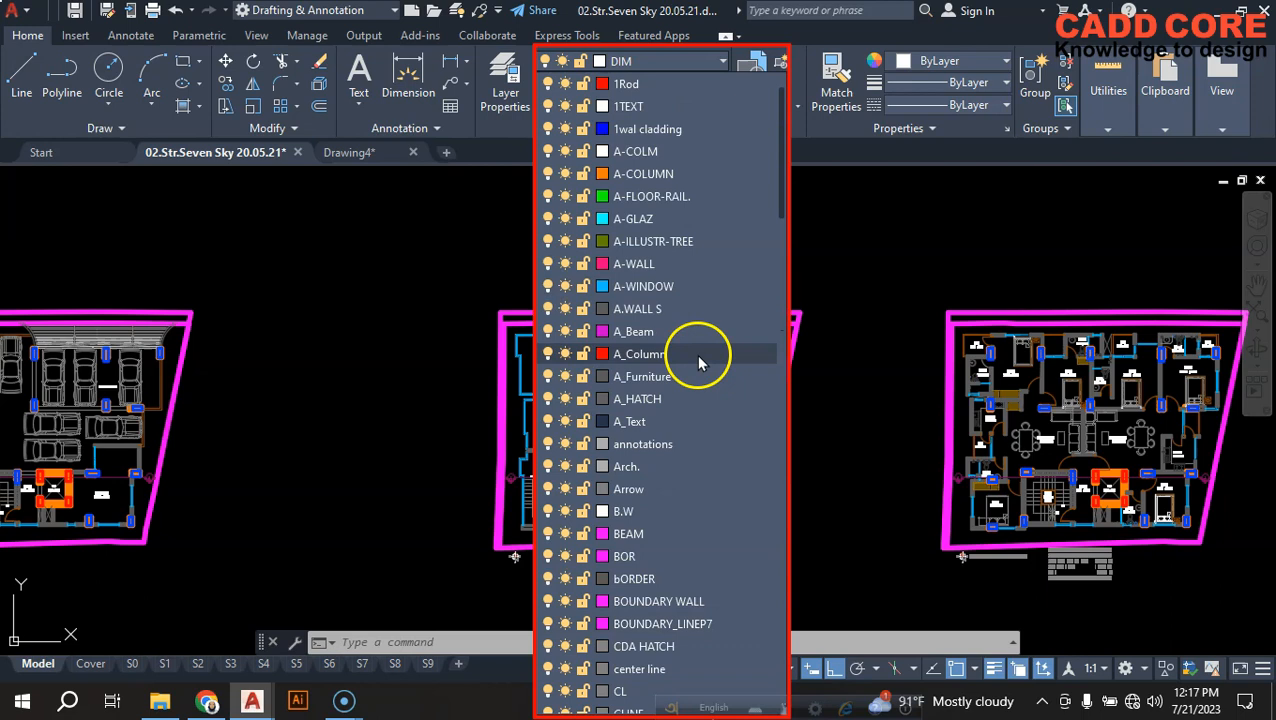
pyautogui.scroll(-20, 686, 353)
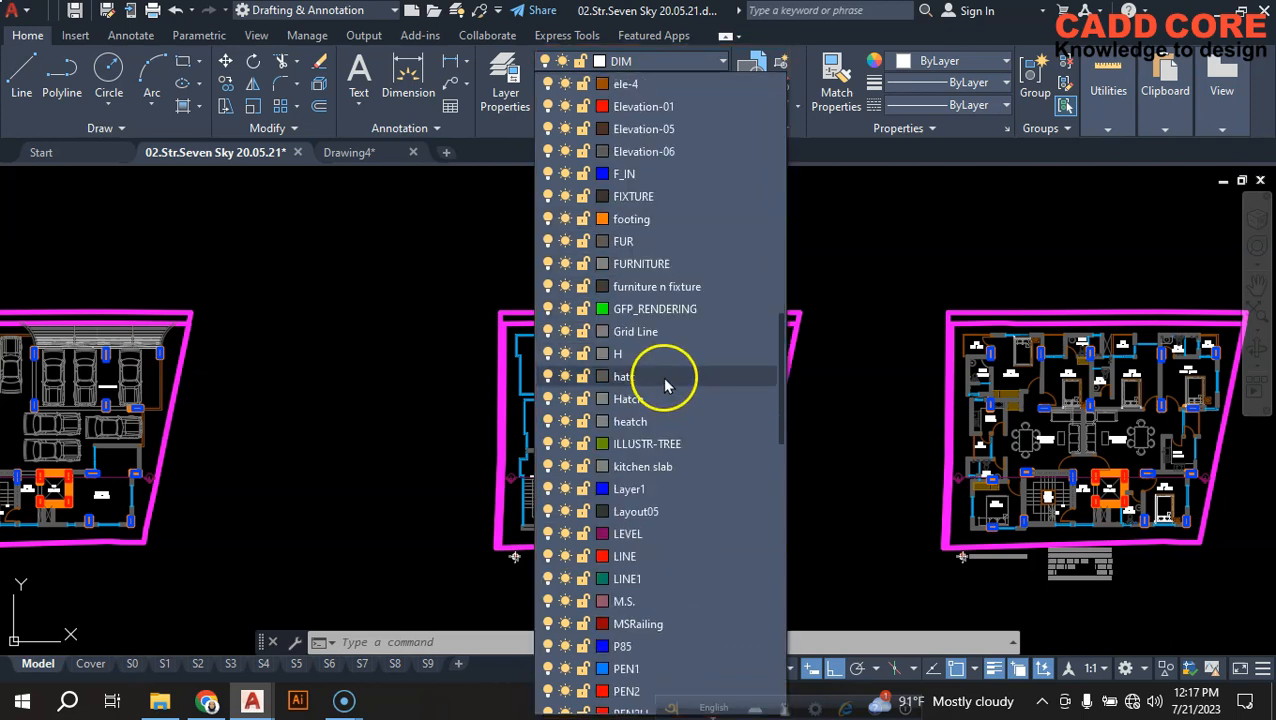
pyautogui.scroll(-3, 672, 408)
pyautogui.scroll(18, 683, 405)
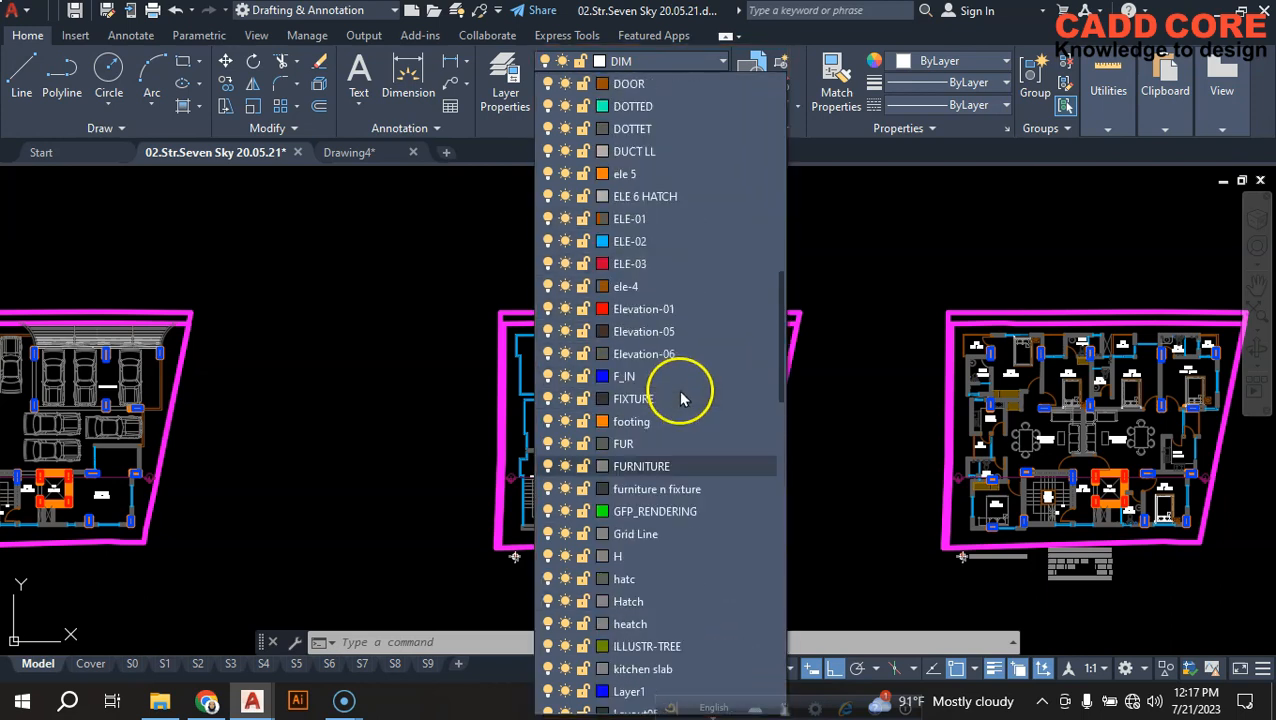
pyautogui.scroll(7, 680, 390)
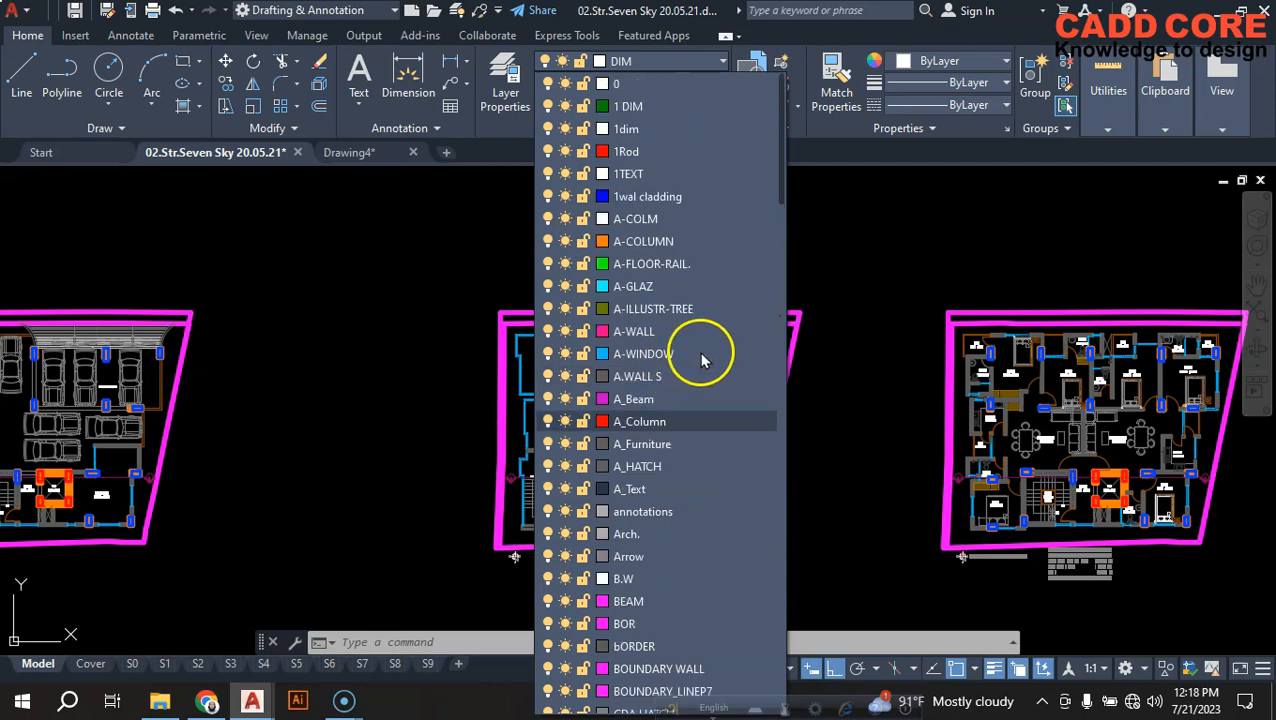
pyautogui.click(858, 290)
# Examine the framed row of architectural plans, including the commercial space floor plan
pyautogui.scroll(-4, 513, 285)
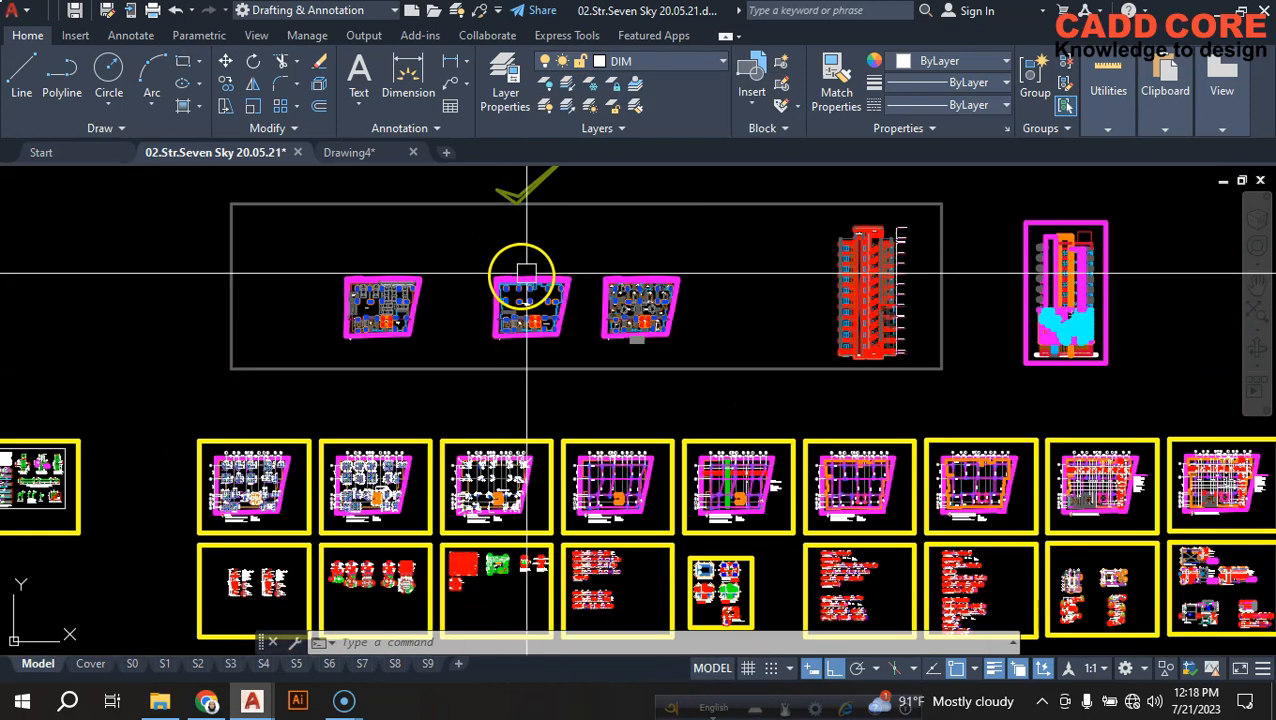
pyautogui.scroll(3, 526, 272)
pyautogui.scroll(3, 313, 379)
pyautogui.scroll(-1, 537, 347)
pyautogui.scroll(2, 395, 336)
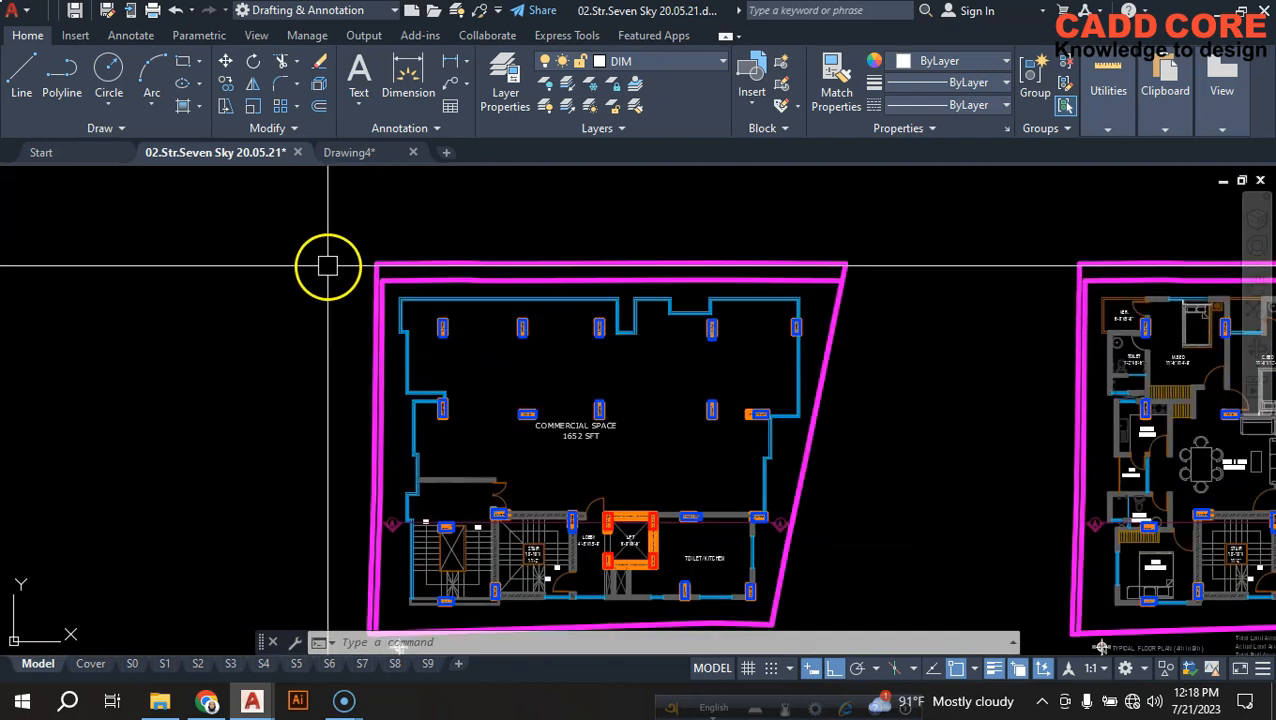
pyautogui.scroll(-5, 507, 356)
pyautogui.scroll(3, 456, 345)
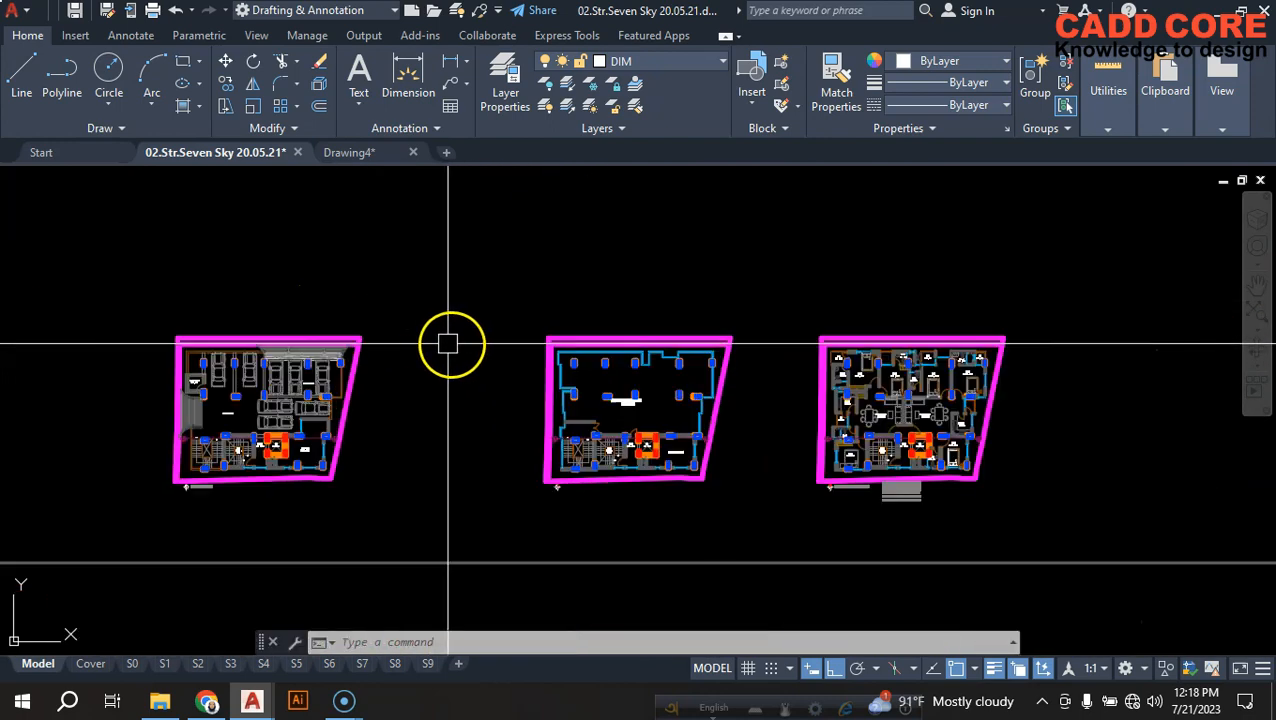
# Switch to Drawing4 and check which layers it contains
pyautogui.click(349, 152)
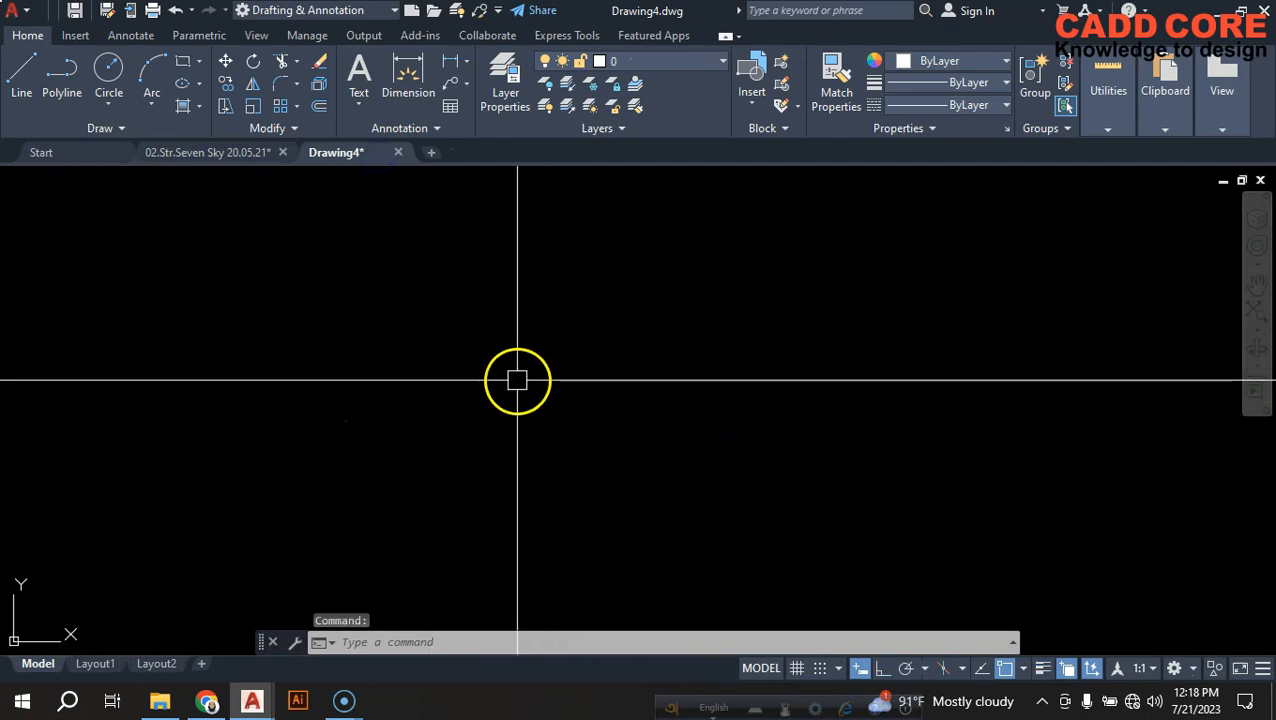
pyautogui.scroll(5, 422, 394)
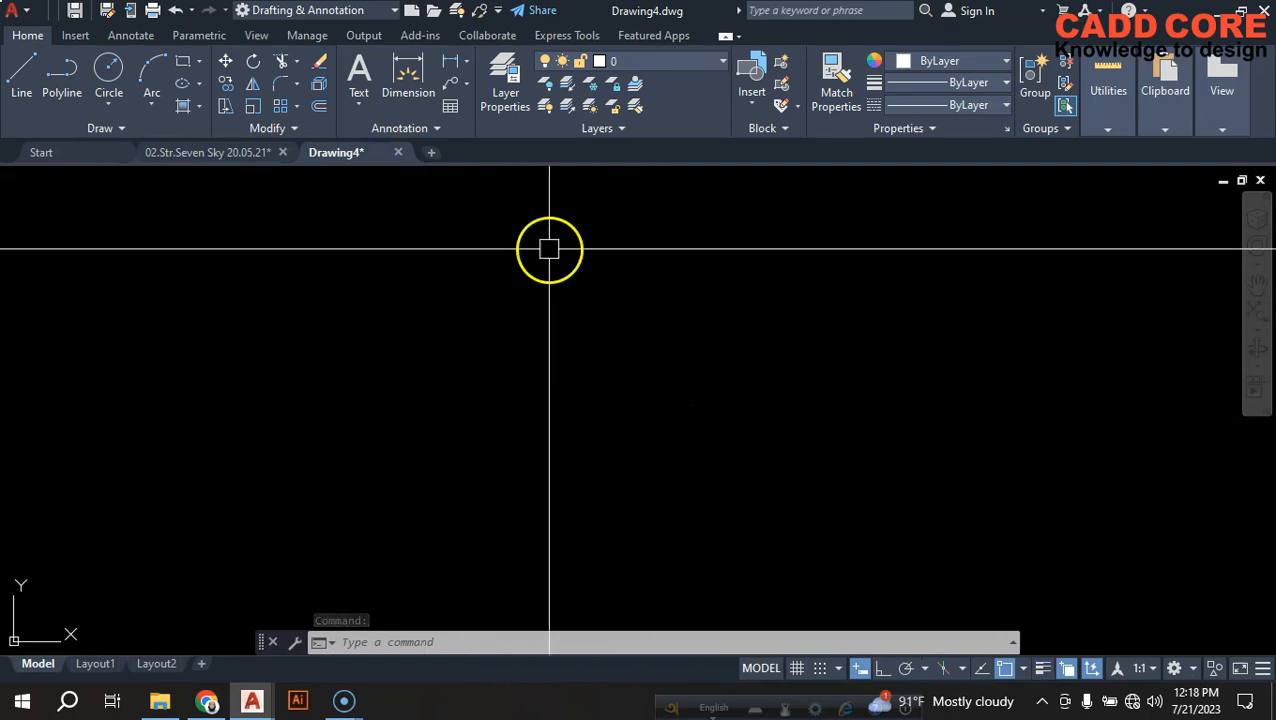
pyautogui.click(673, 74)
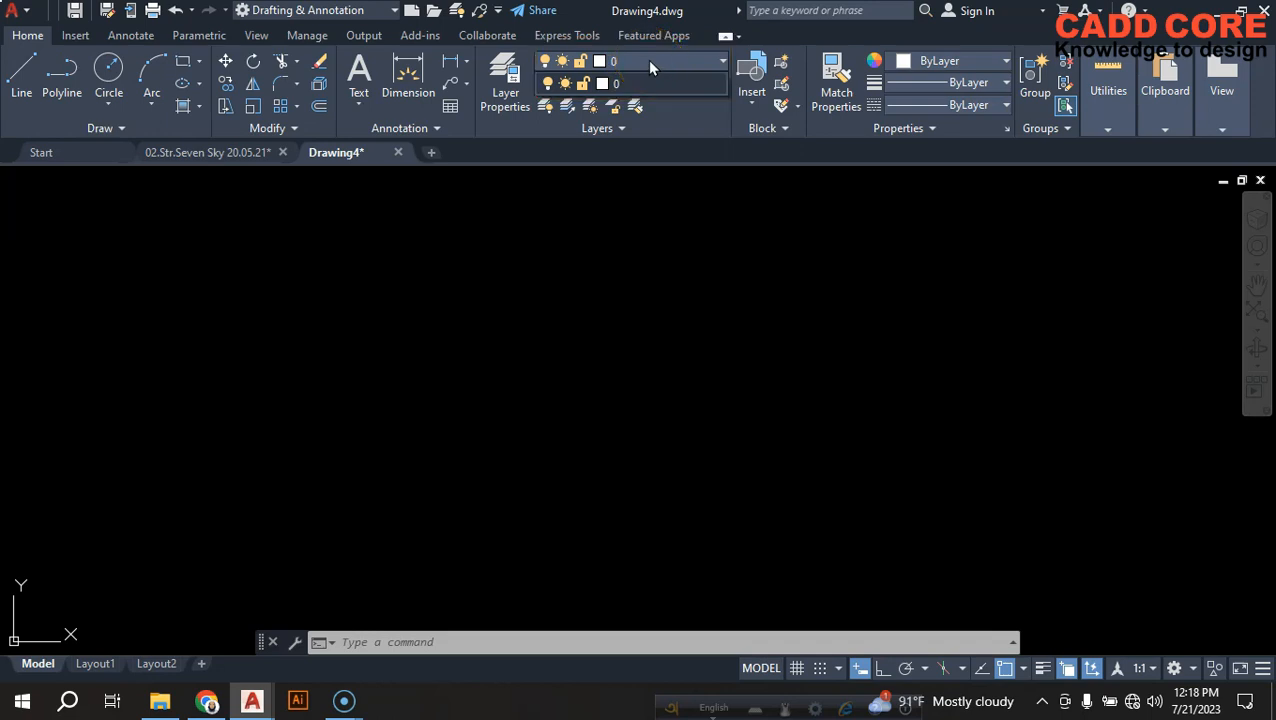
pyautogui.click(647, 60)
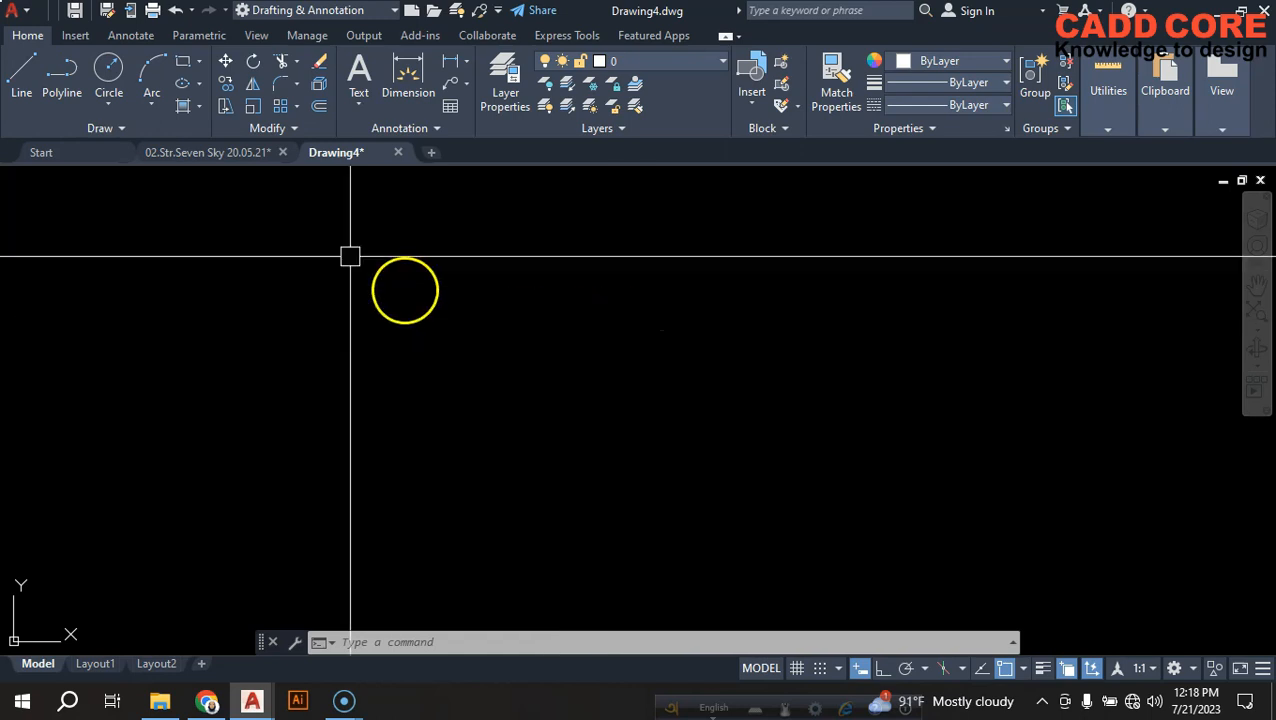
# Return to the 02.Str.Seven Sky drawing and look through its layer list for comparison with Drawing4
pyautogui.click(236, 152)
pyautogui.scroll(-6, 640, 285)
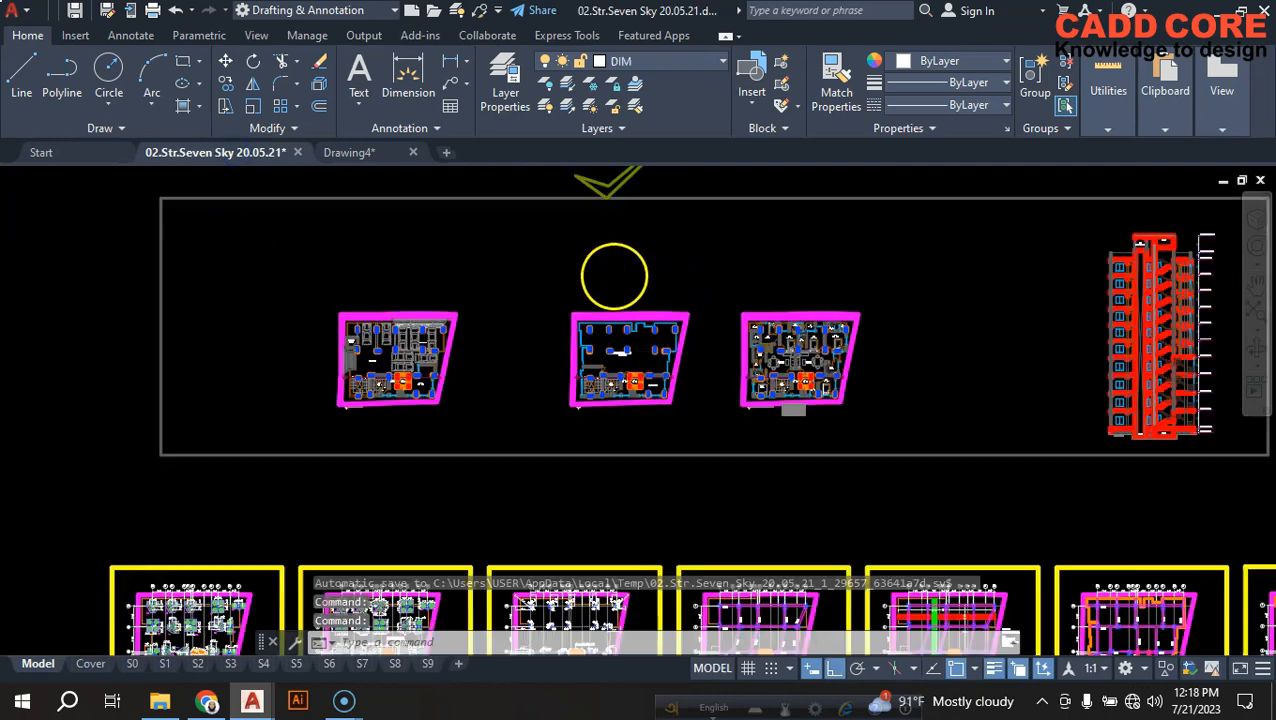
pyautogui.moveTo(618, 296); pyautogui.dragTo(566, 348, button='middle')
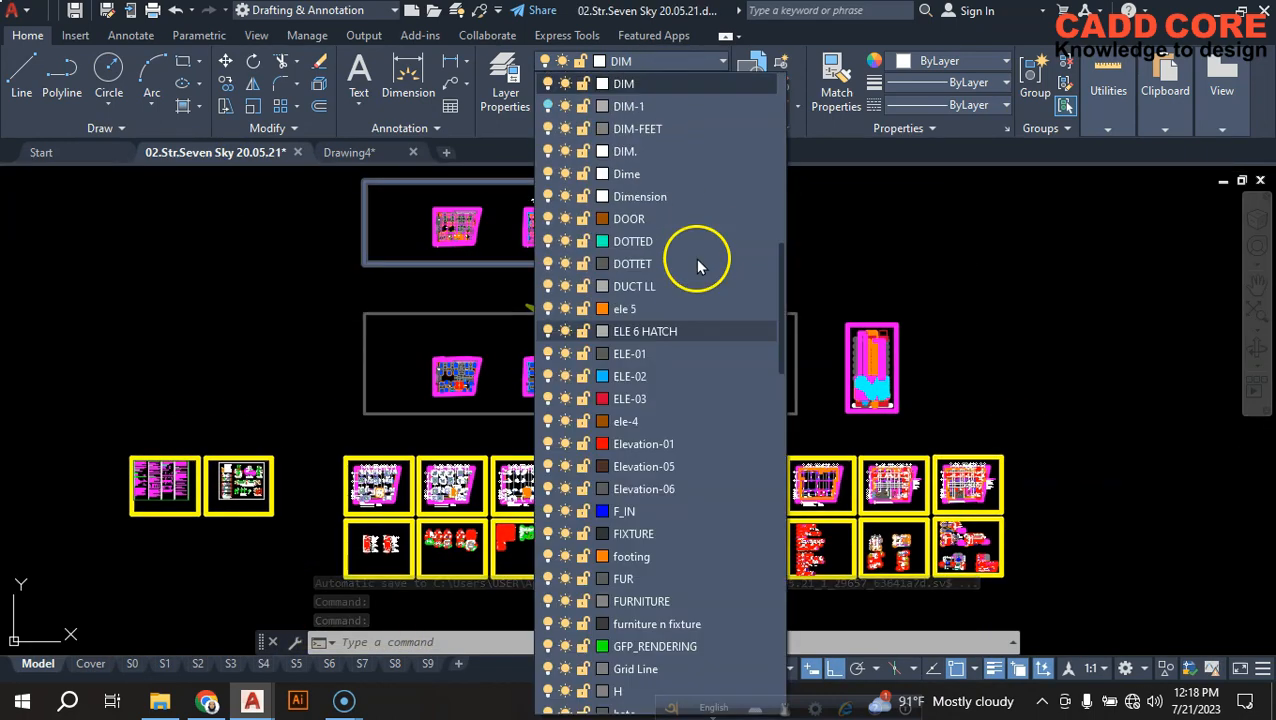
pyautogui.scroll(10, 672, 270)
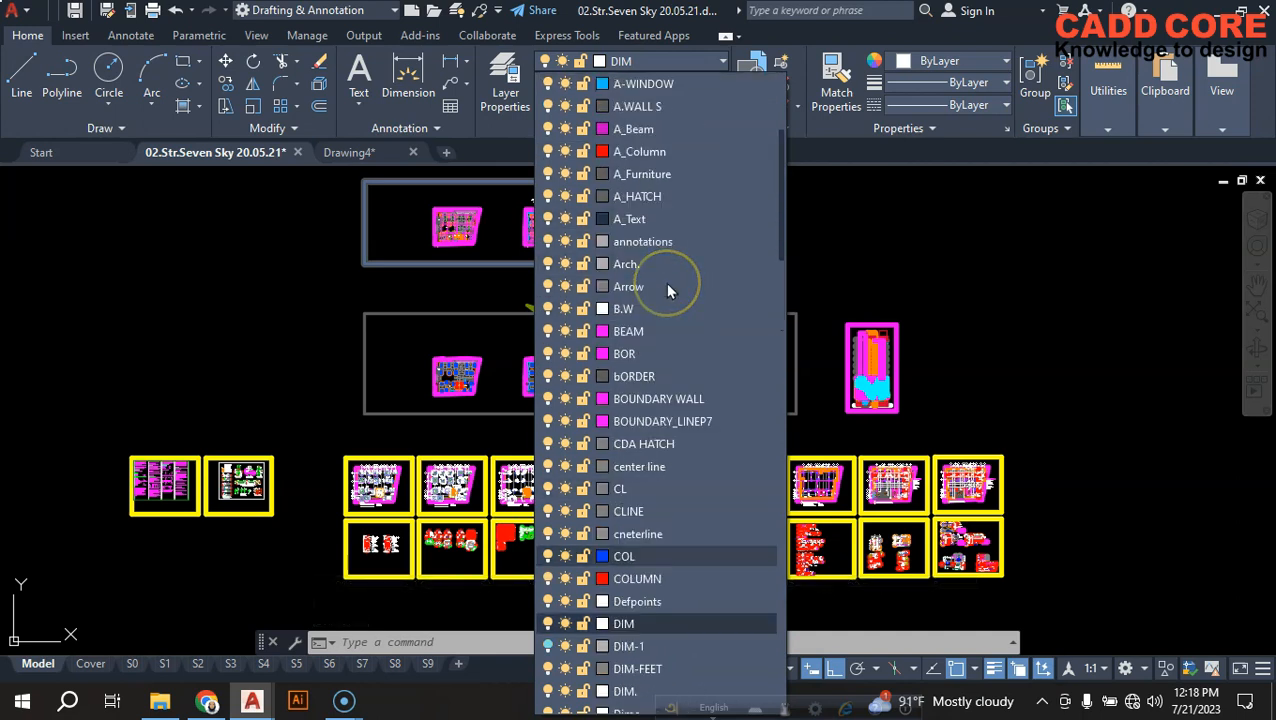
pyautogui.scroll(-8, 668, 288)
pyautogui.scroll(-3, 668, 288)
pyautogui.scroll(3, 668, 288)
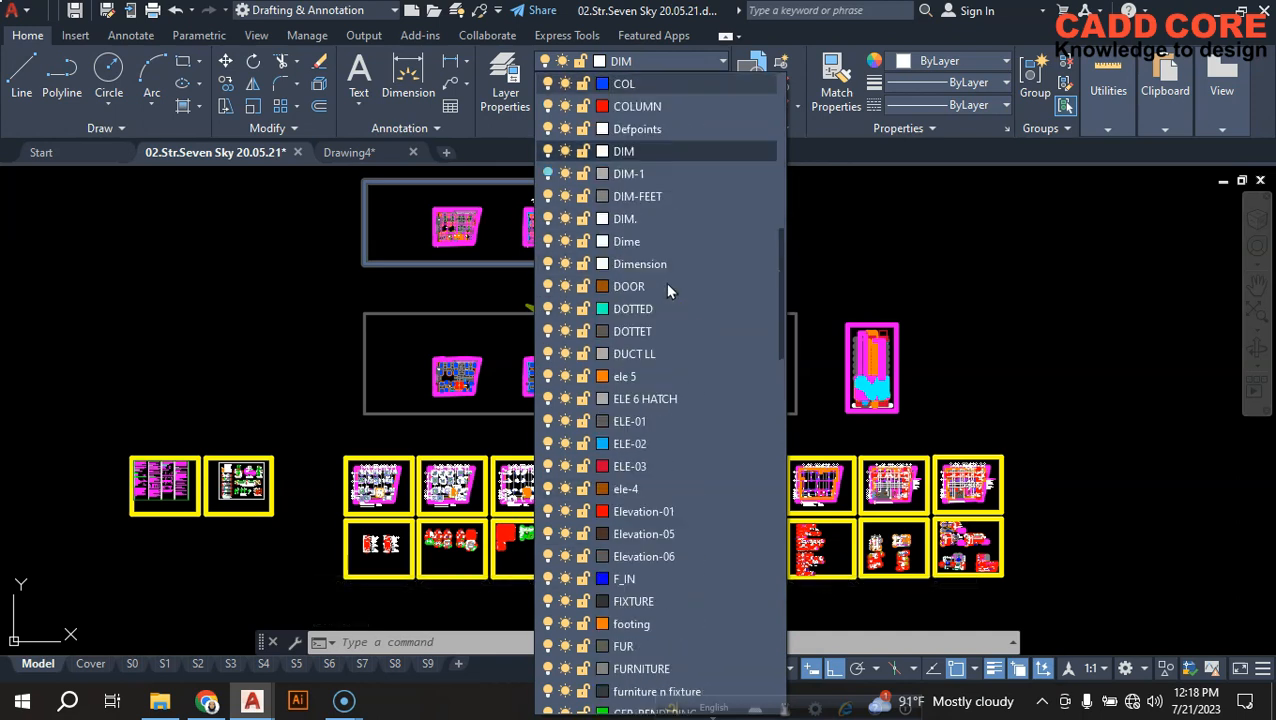
pyautogui.scroll(-3, 672, 292)
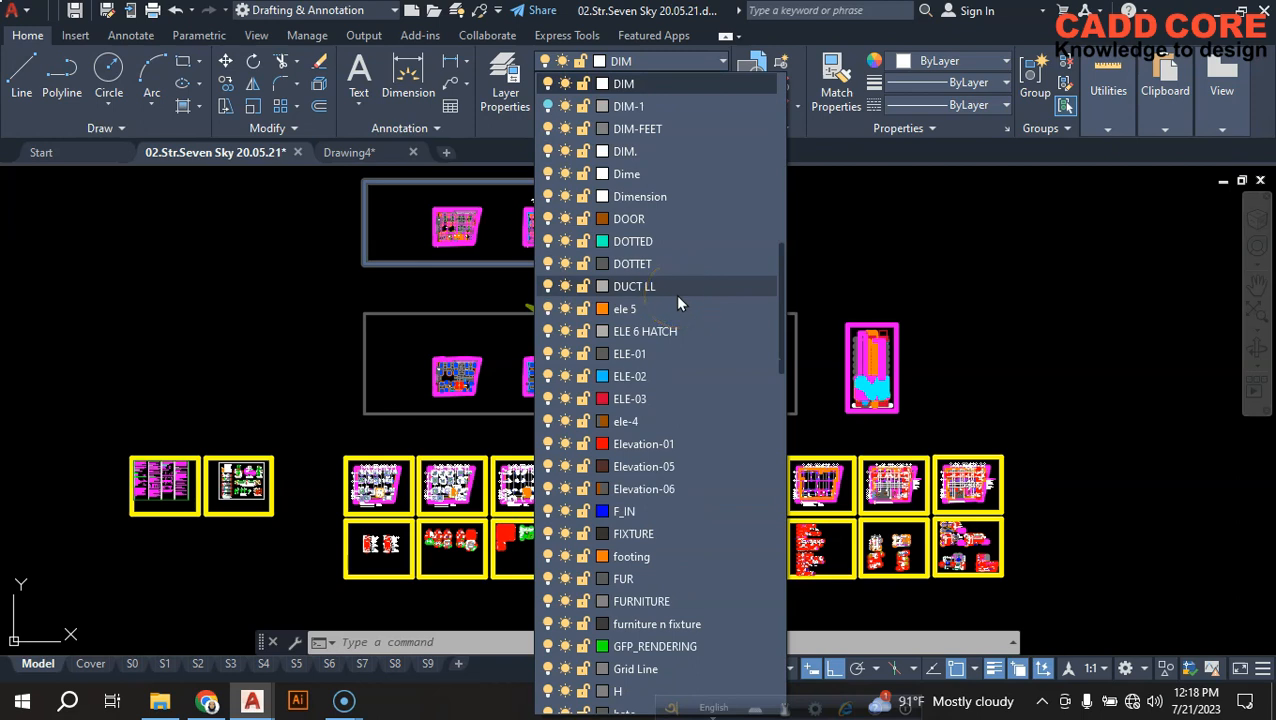
pyautogui.scroll(-5, 677, 302)
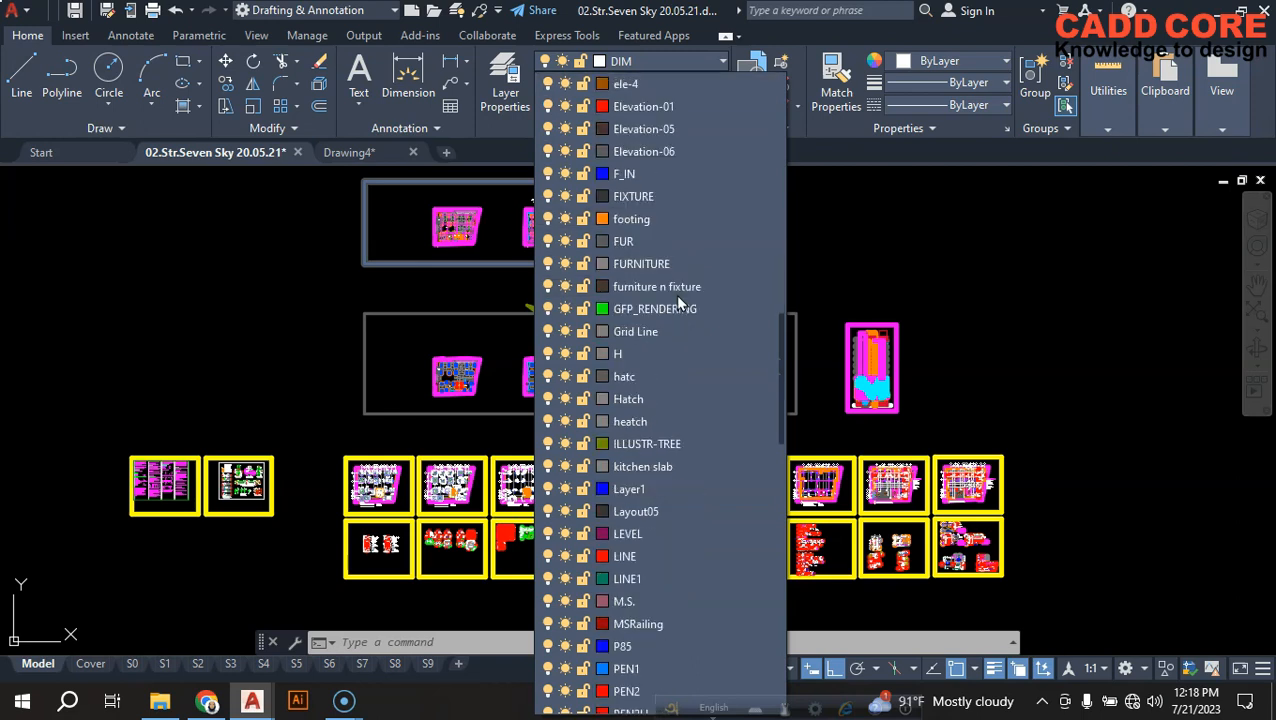
pyautogui.scroll(-5, 678, 302)
pyautogui.scroll(7, 690, 290)
pyautogui.scroll(15, 700, 270)
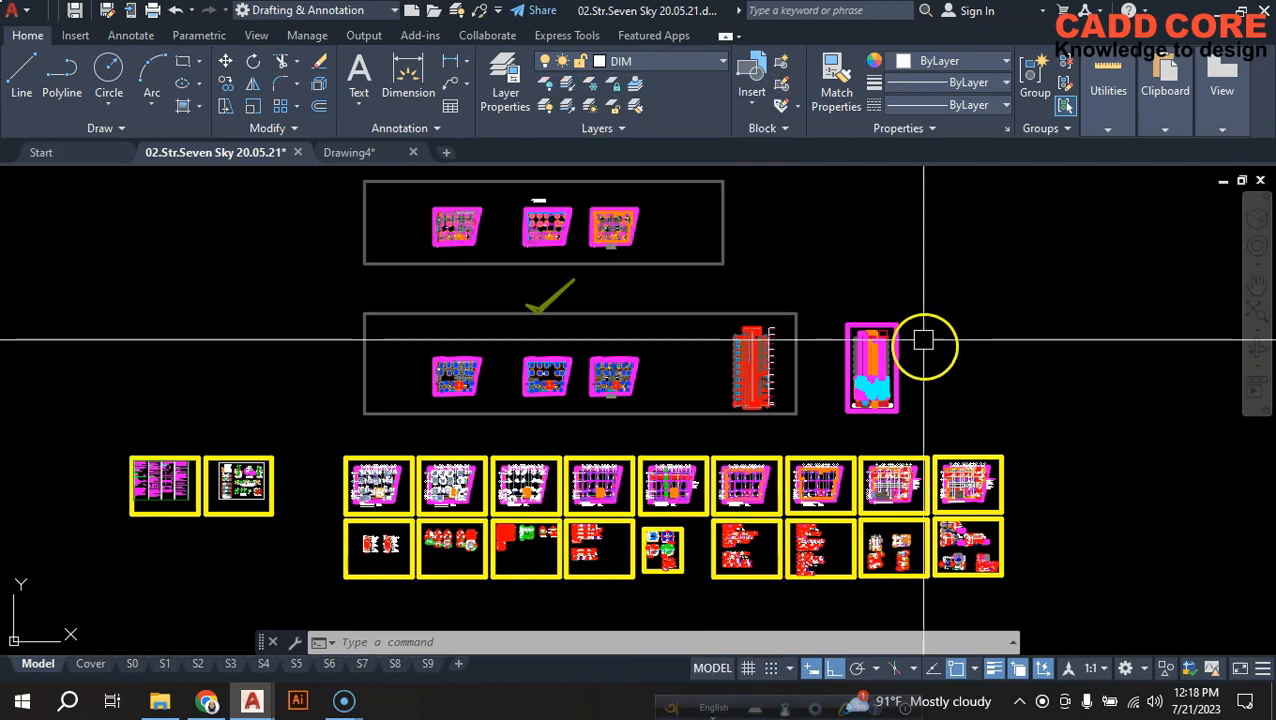
pyautogui.scroll(-2, 826, 299)
pyautogui.scroll(2, 848, 286)
pyautogui.moveTo(848, 286)
pyautogui.mouseDown(button='middle')
pyautogui.moveTo(832, 285)
pyautogui.moveTo(857, 290)
pyautogui.mouseUp(button='middle')
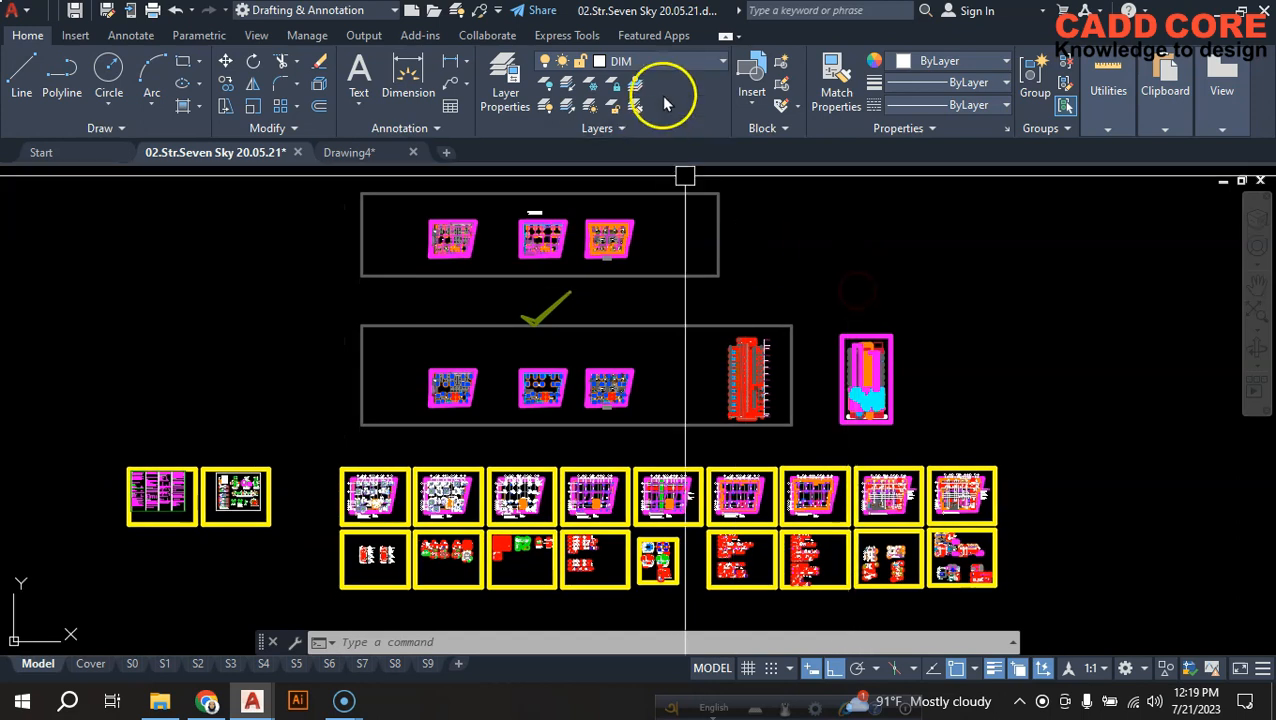
pyautogui.click(665, 61)
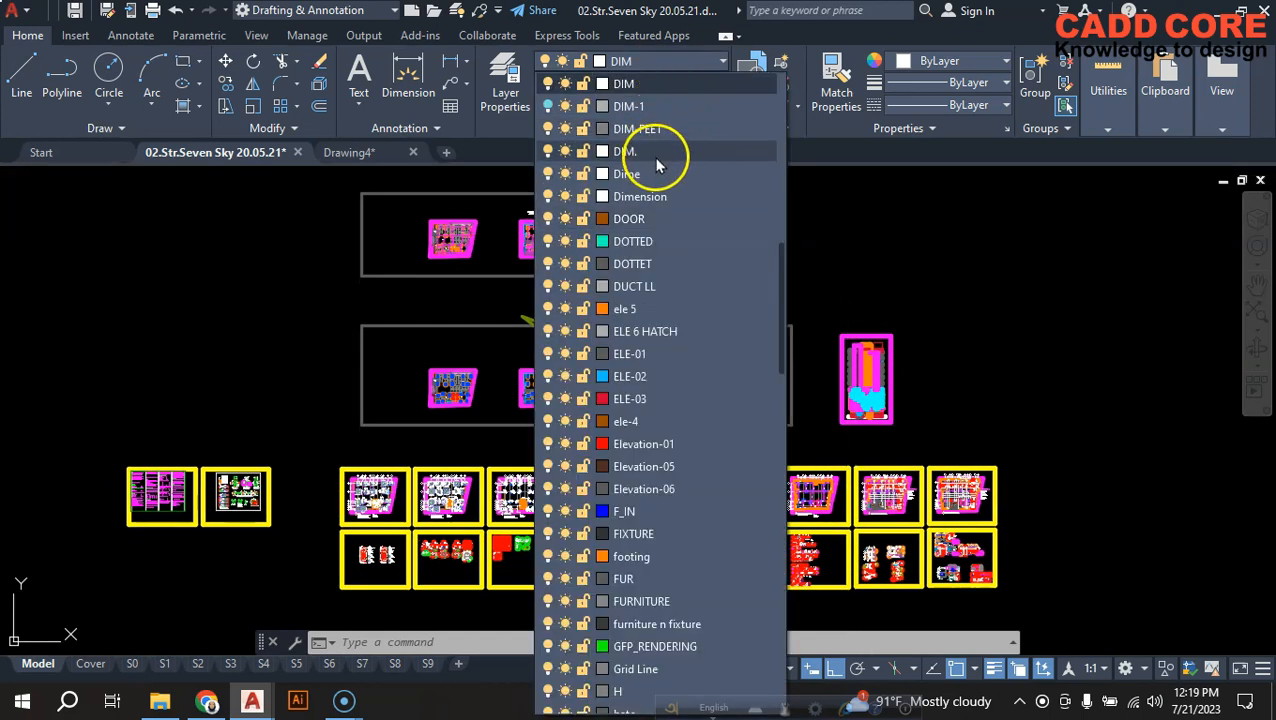
pyautogui.click(839, 260)
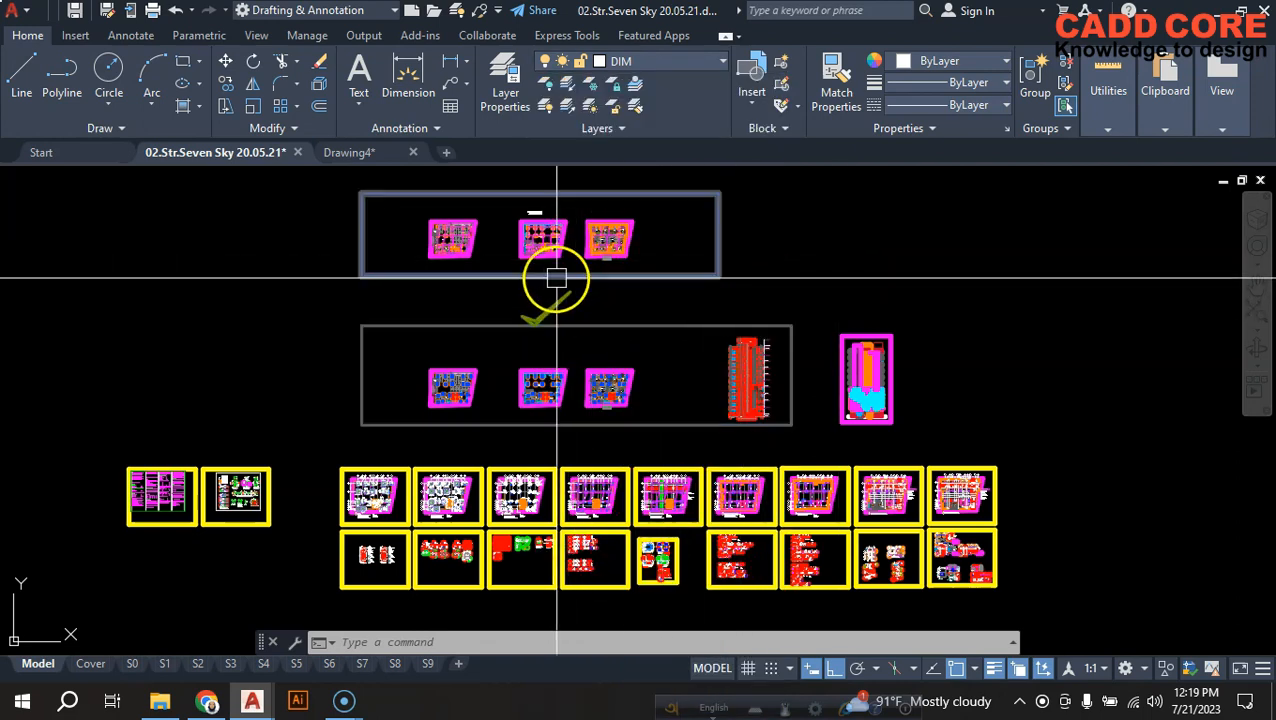
# Open the Layer Properties Manager, move it clear of the window edge, and bring up the Layer States Manager
pyautogui.click(503, 84)
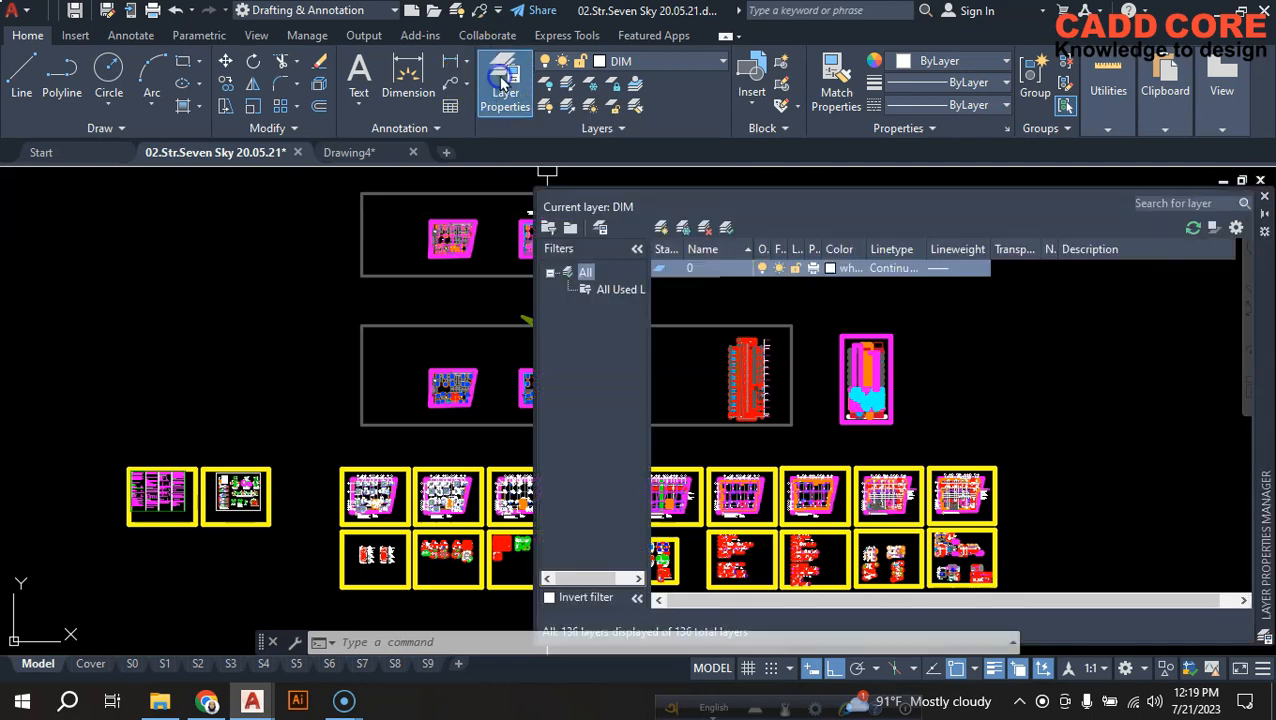
pyautogui.moveTo(1264, 307); pyautogui.dragTo(1039, 232)
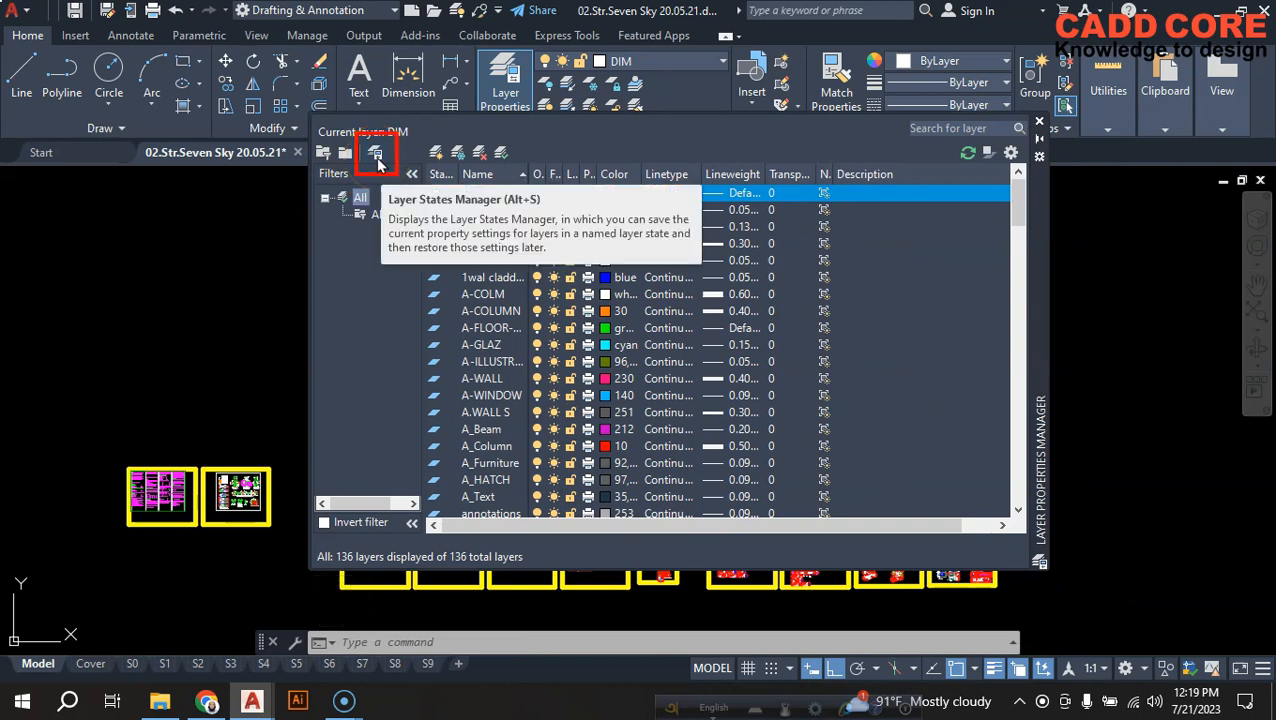
pyautogui.click(375, 155)
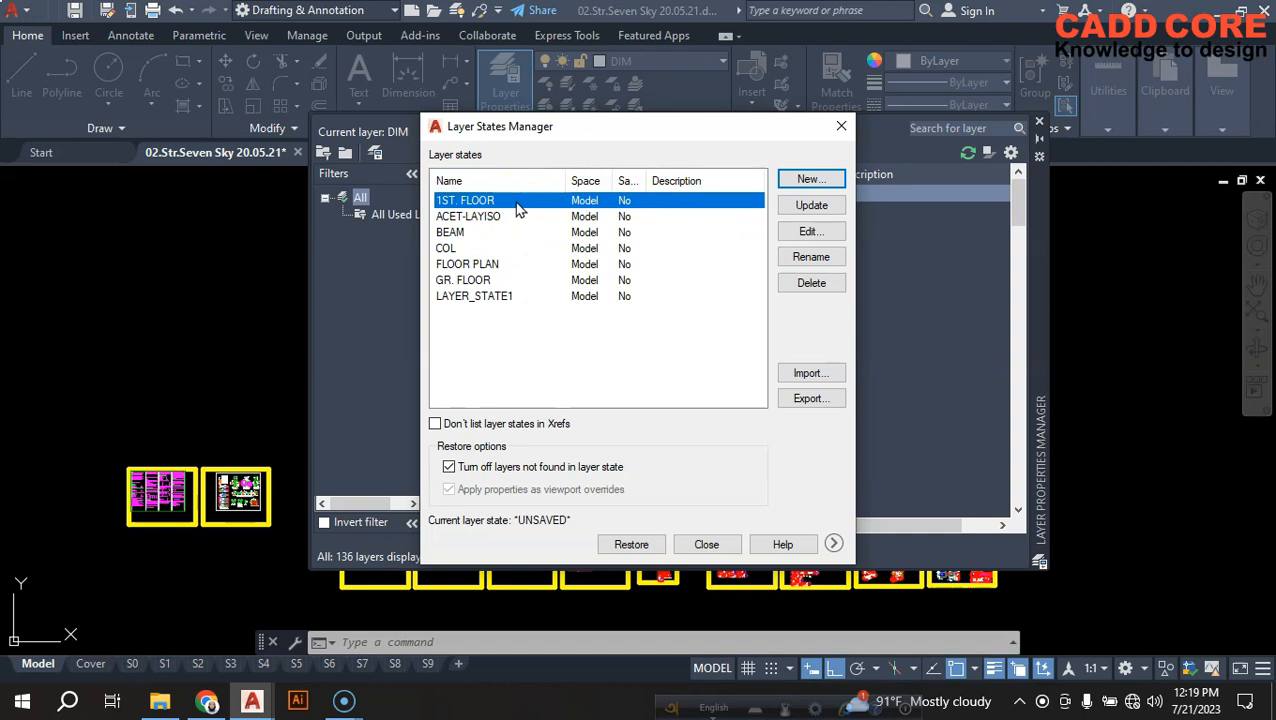
# Export the 1ST. FLOOR layer state to the Desktop as 1ST. FLOOR.las, then close both layer managers
pyautogui.click(808, 400)
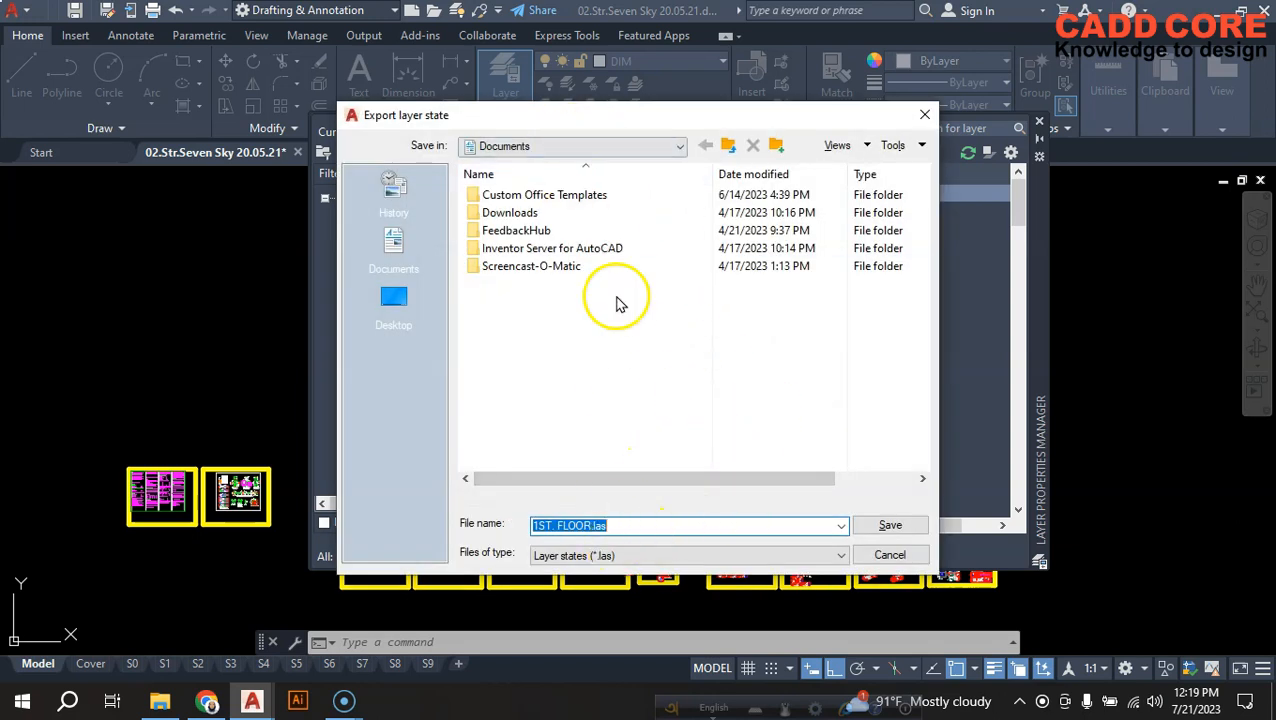
pyautogui.click(570, 147)
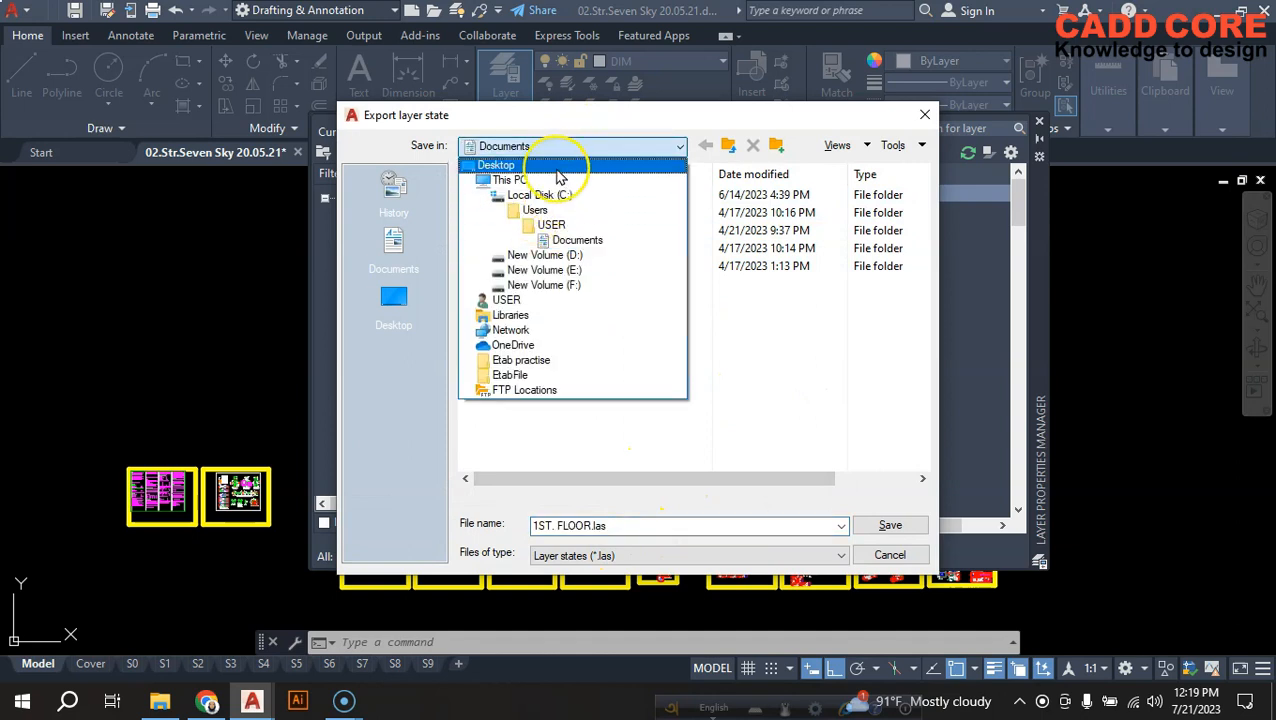
pyautogui.click(557, 168)
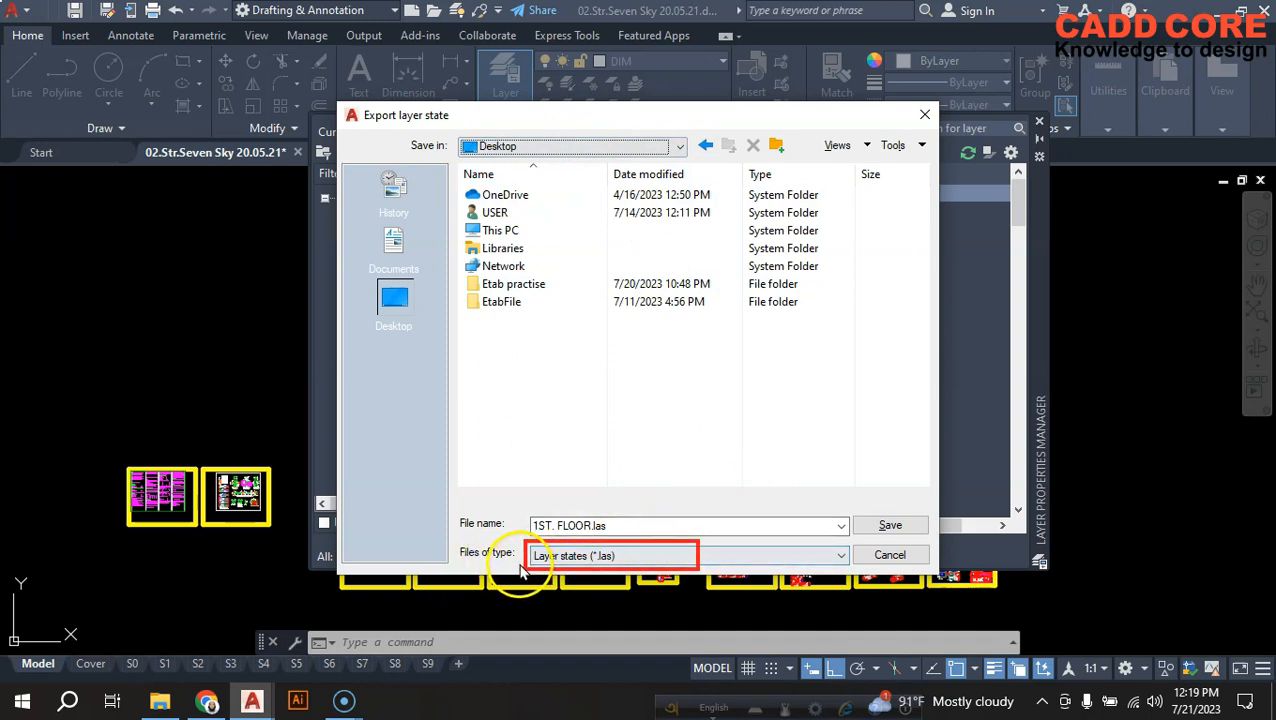
pyautogui.click(585, 563)
pyautogui.click(593, 569)
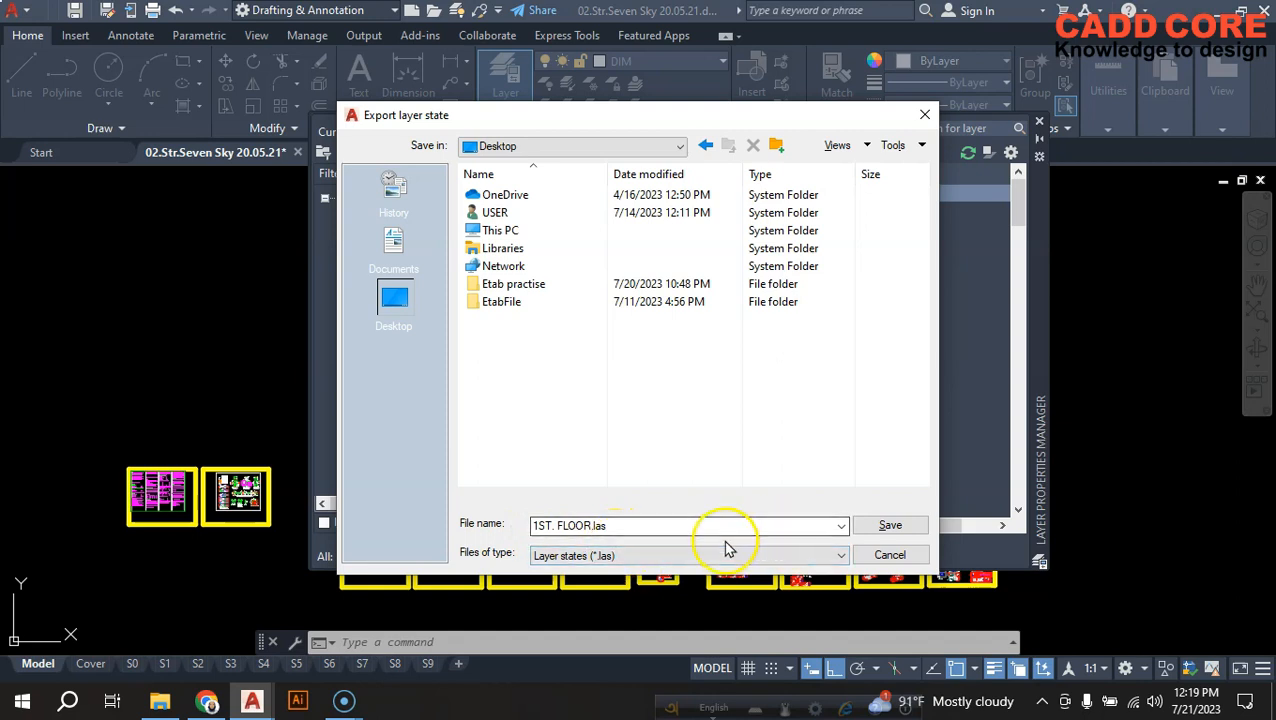
pyautogui.click(884, 526)
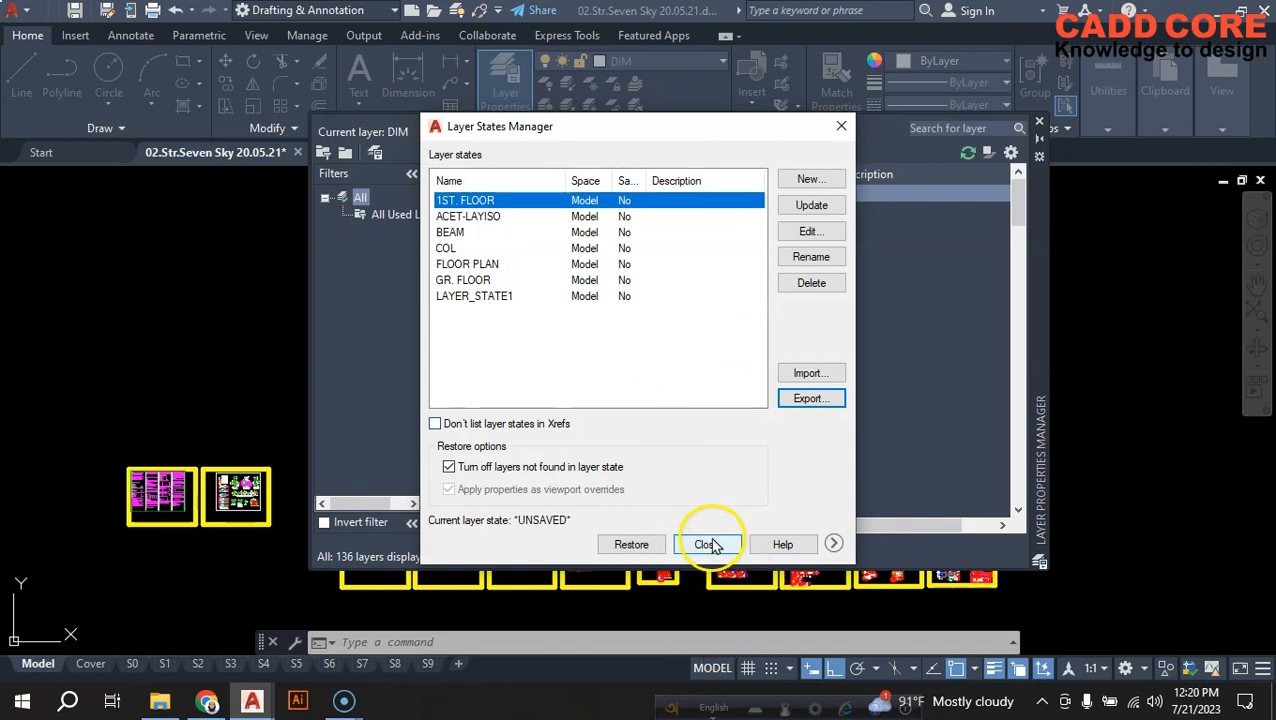
pyautogui.click(708, 544)
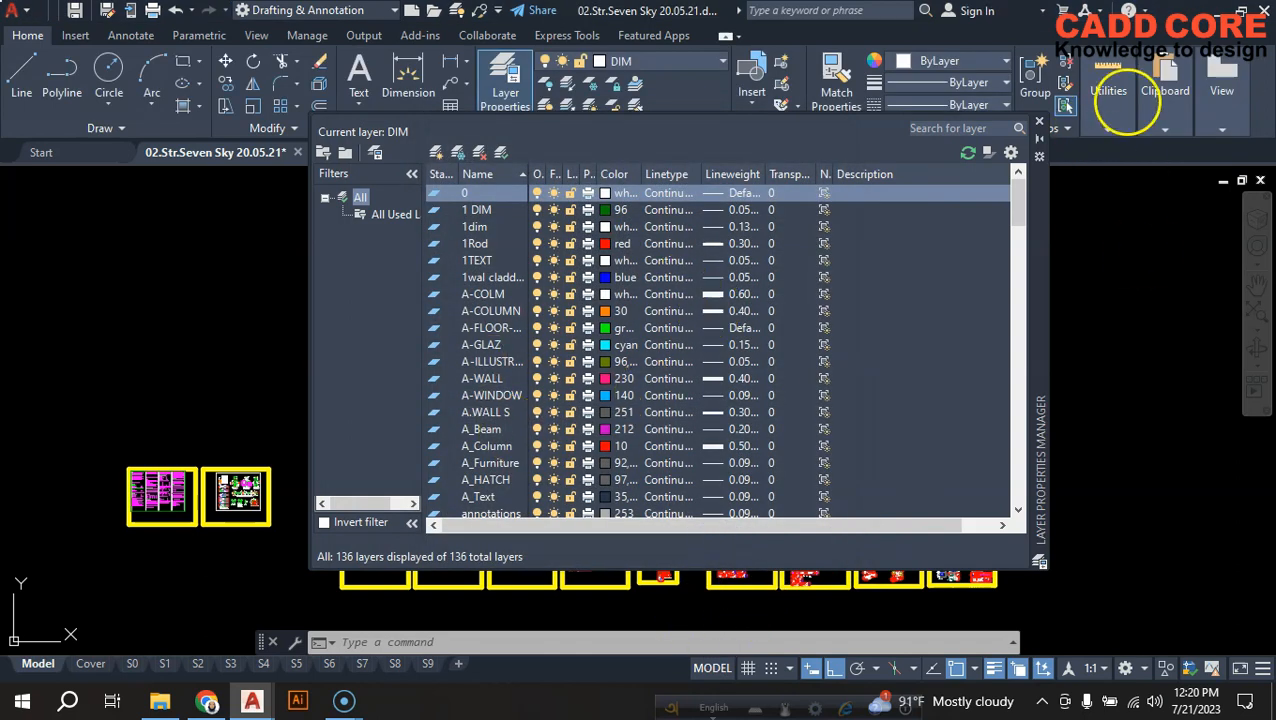
pyautogui.click(1039, 121)
# Switch to the Desktop folder in File Explorer, refresh it and locate the exported 1ST. FLOOR layer state file
pyautogui.moveTo(159, 706)
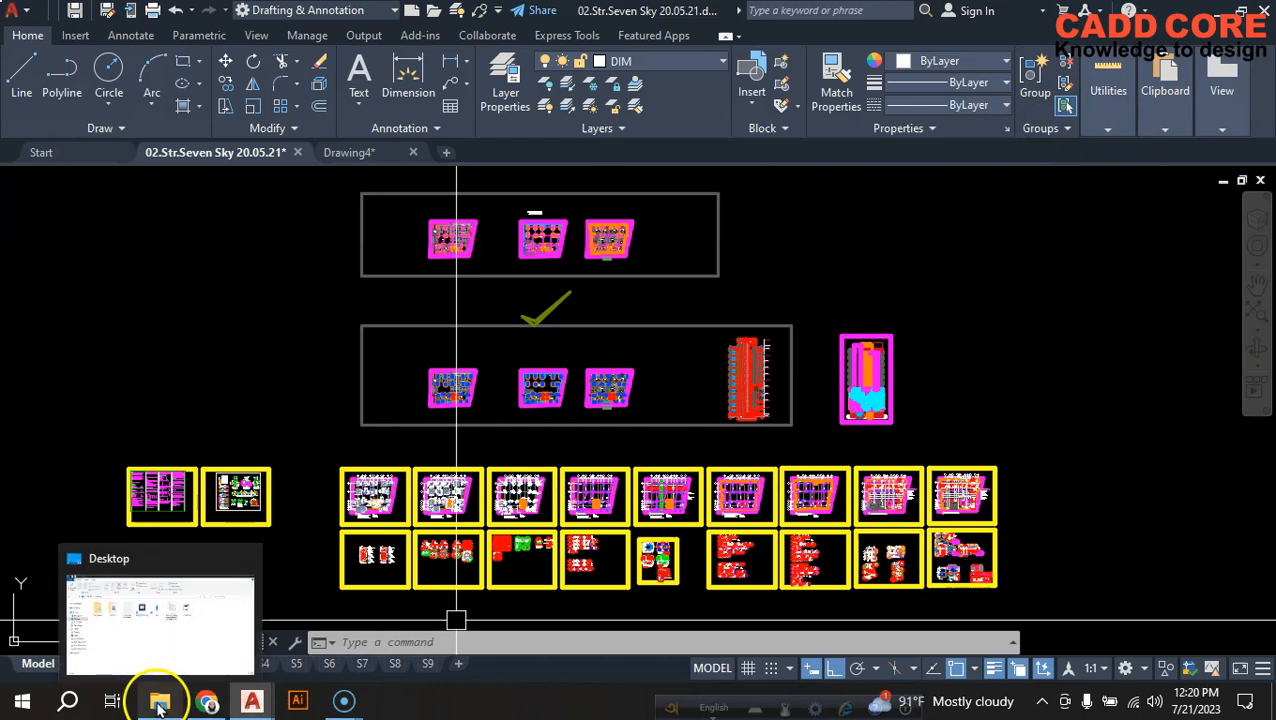
pyautogui.click(159, 638)
pyautogui.rightClick(595, 403)
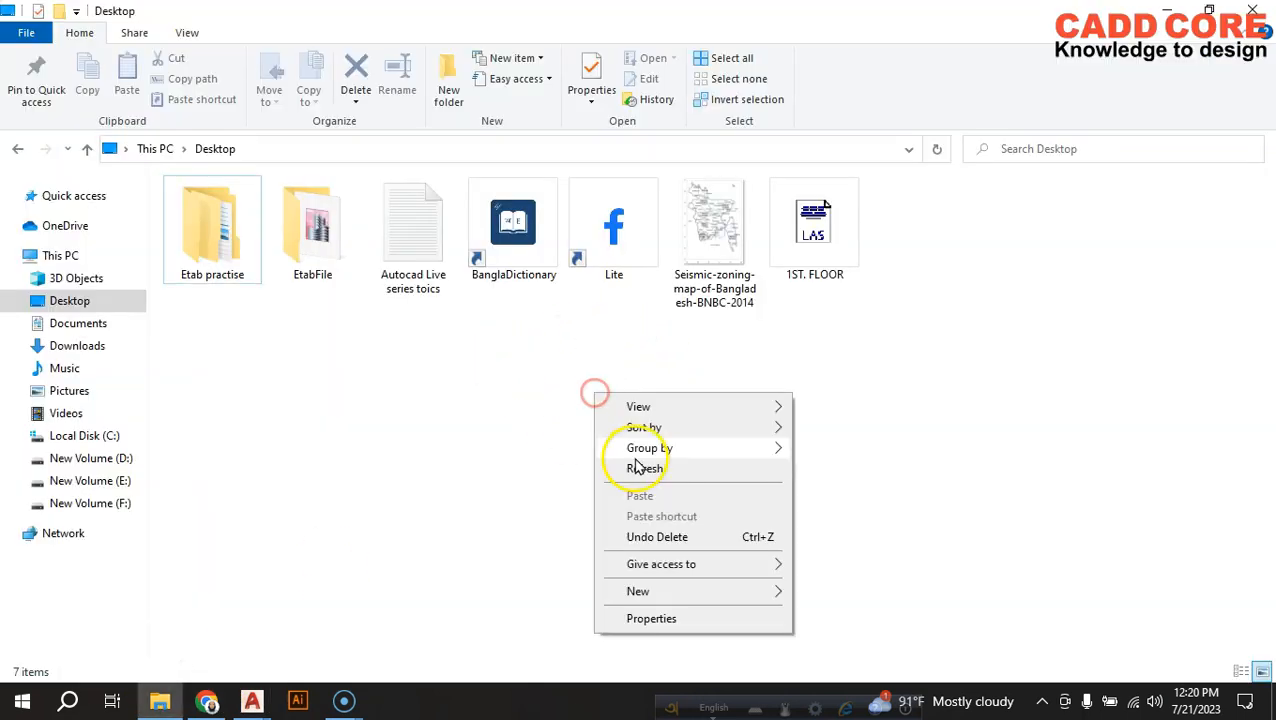
pyautogui.click(621, 466)
pyautogui.moveTo(445, 240); pyautogui.dragTo(722, 502)
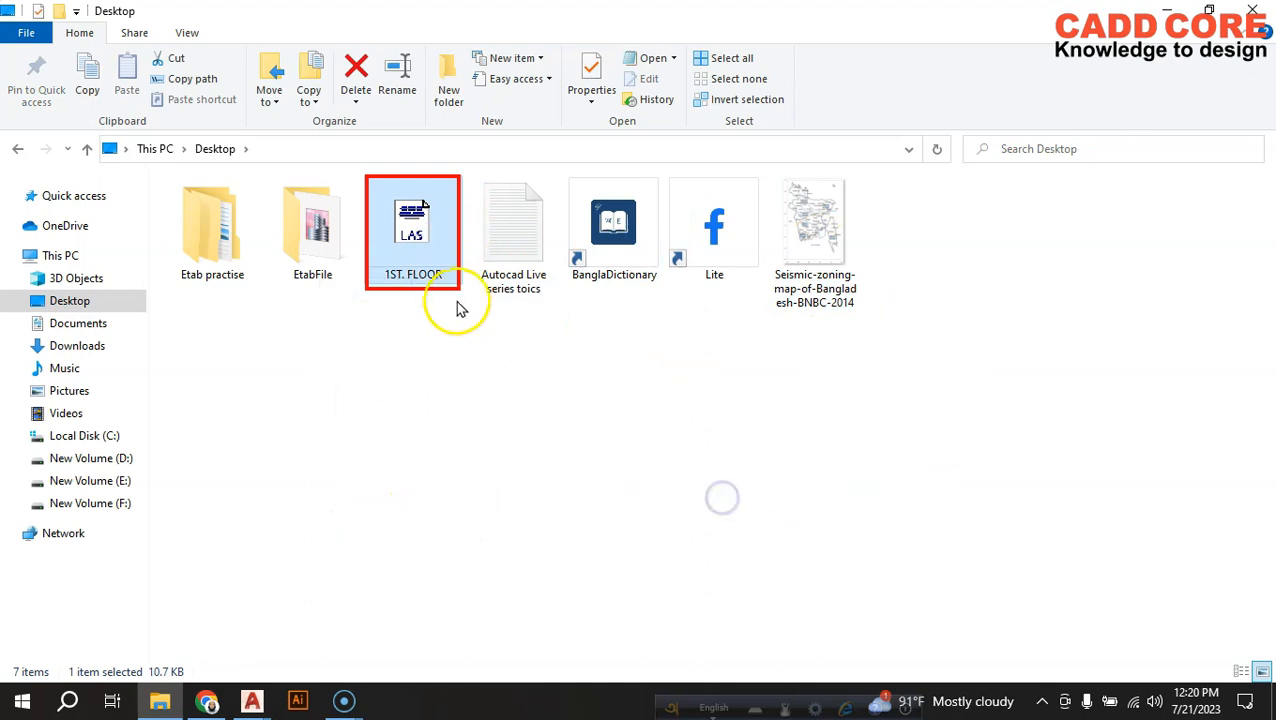
pyautogui.click(418, 350)
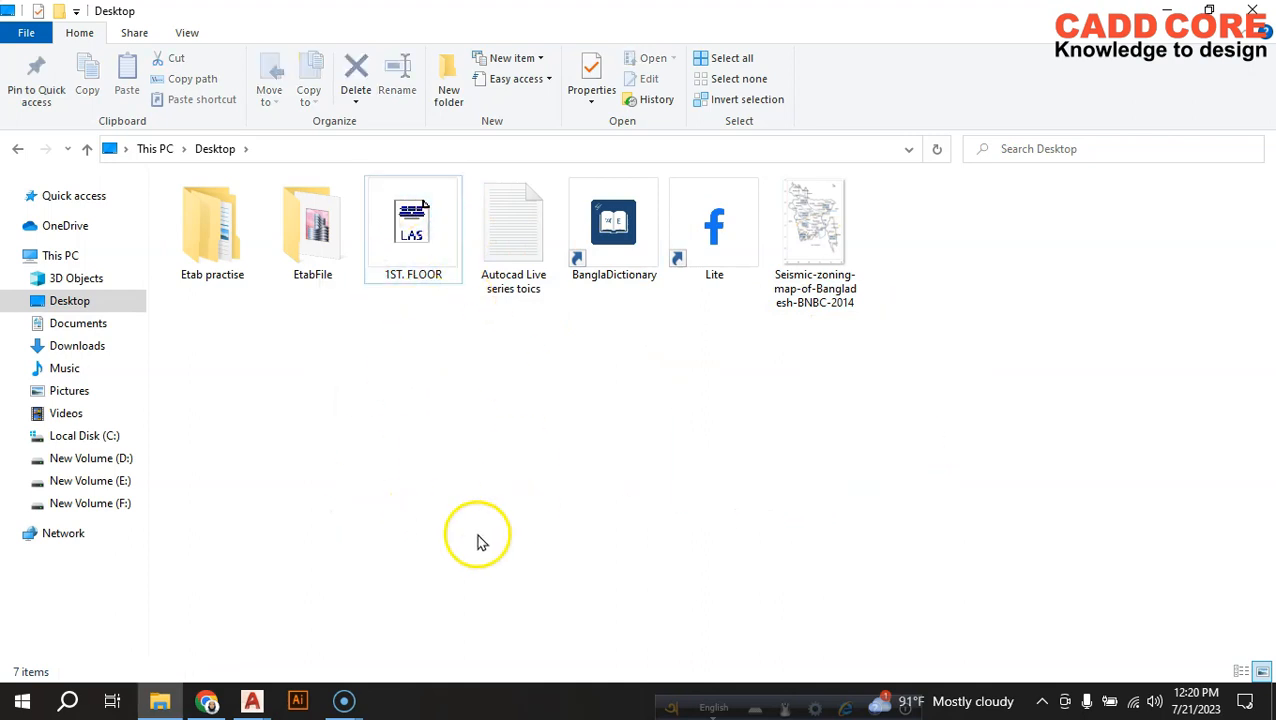
# Switch back to AutoCAD, bring up Drawing4 and check its current layer list before the import
pyautogui.moveTo(252, 705)
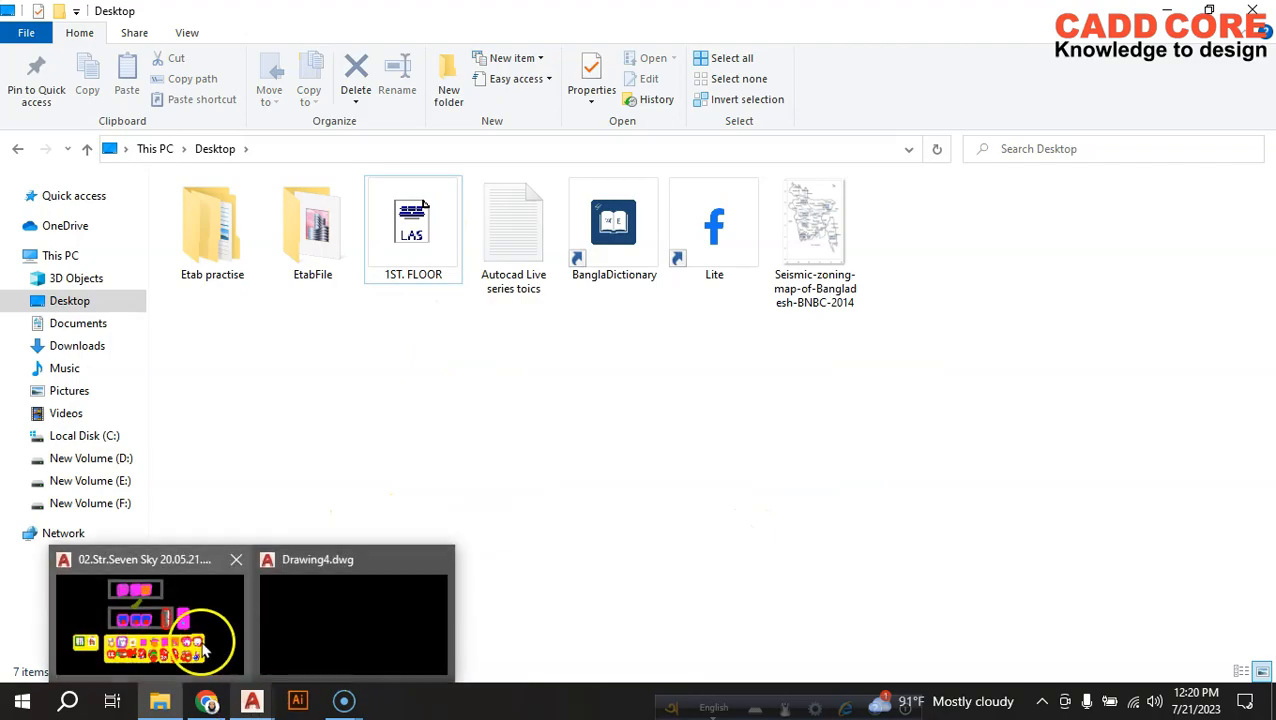
pyautogui.click(230, 615)
pyautogui.click(352, 152)
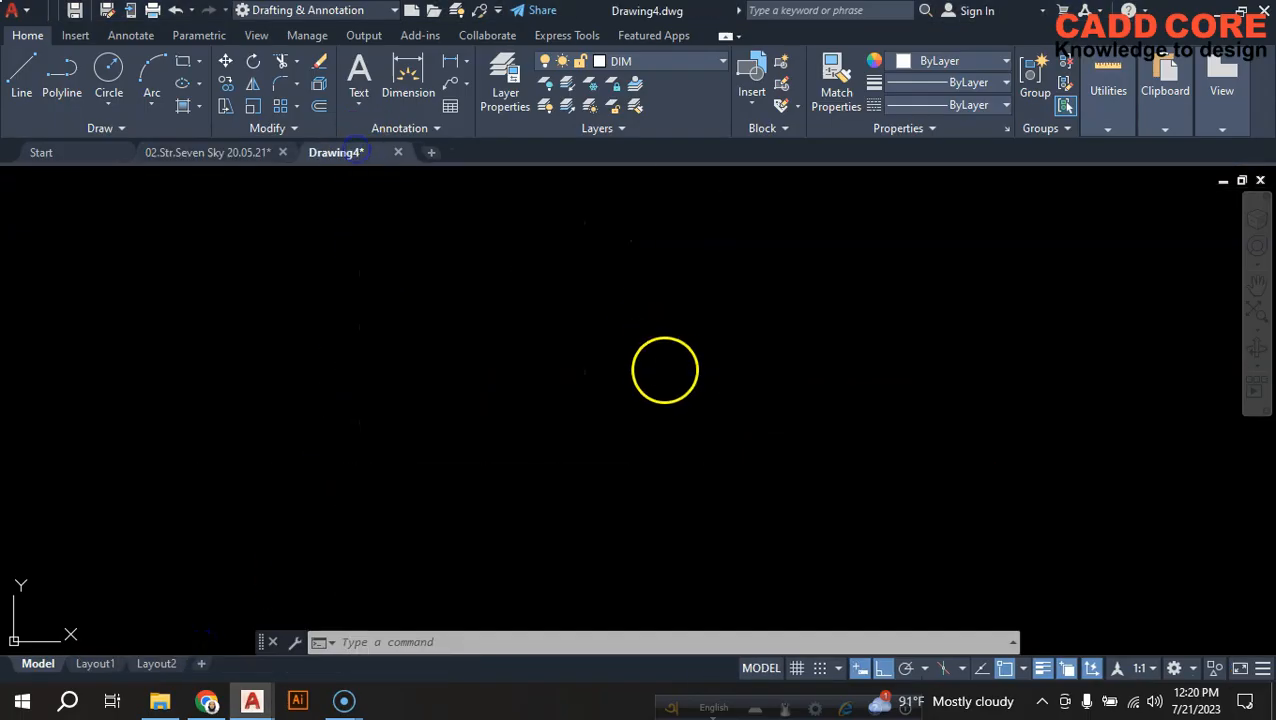
pyautogui.click(661, 66)
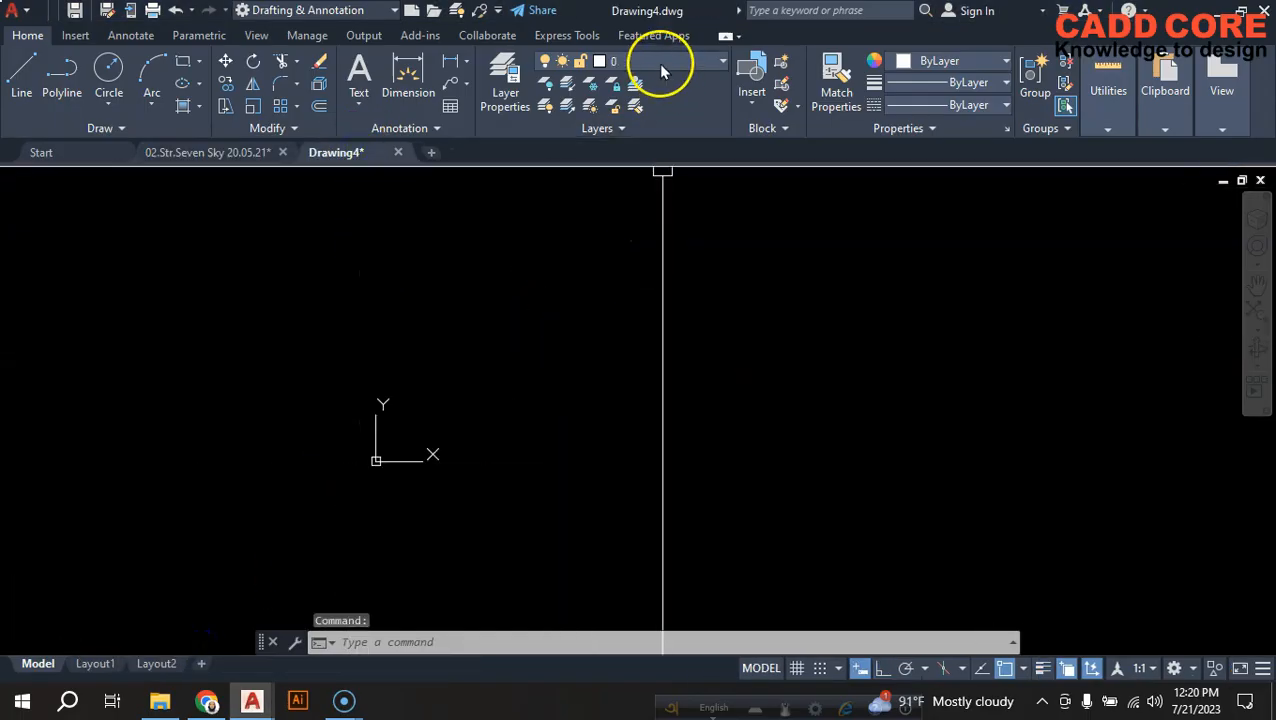
pyautogui.click(659, 63)
pyautogui.scroll(-2, 370, 359)
pyautogui.scroll(2, 444, 413)
pyautogui.scroll(4, 381, 363)
pyautogui.scroll(2, 381, 363)
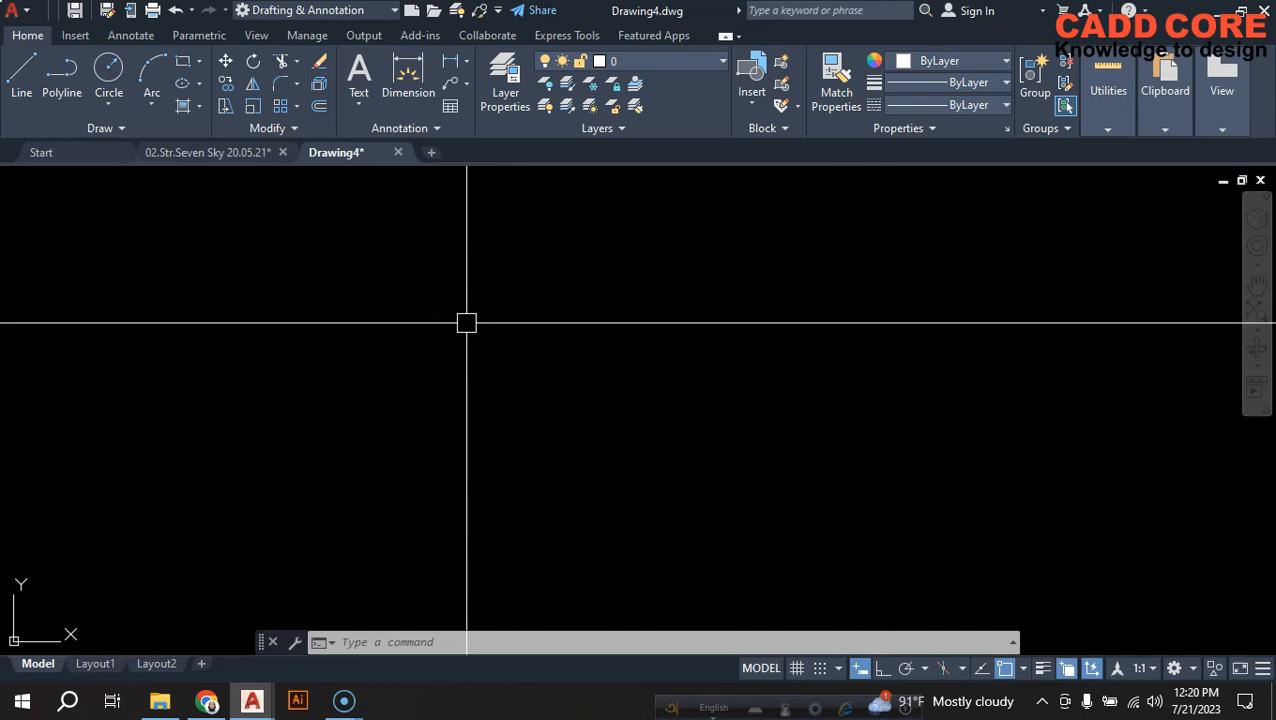
# Start a layer state import from Drawing4's Layer States Manager and set the file type to Layer states (*.las)
pyautogui.click(507, 91)
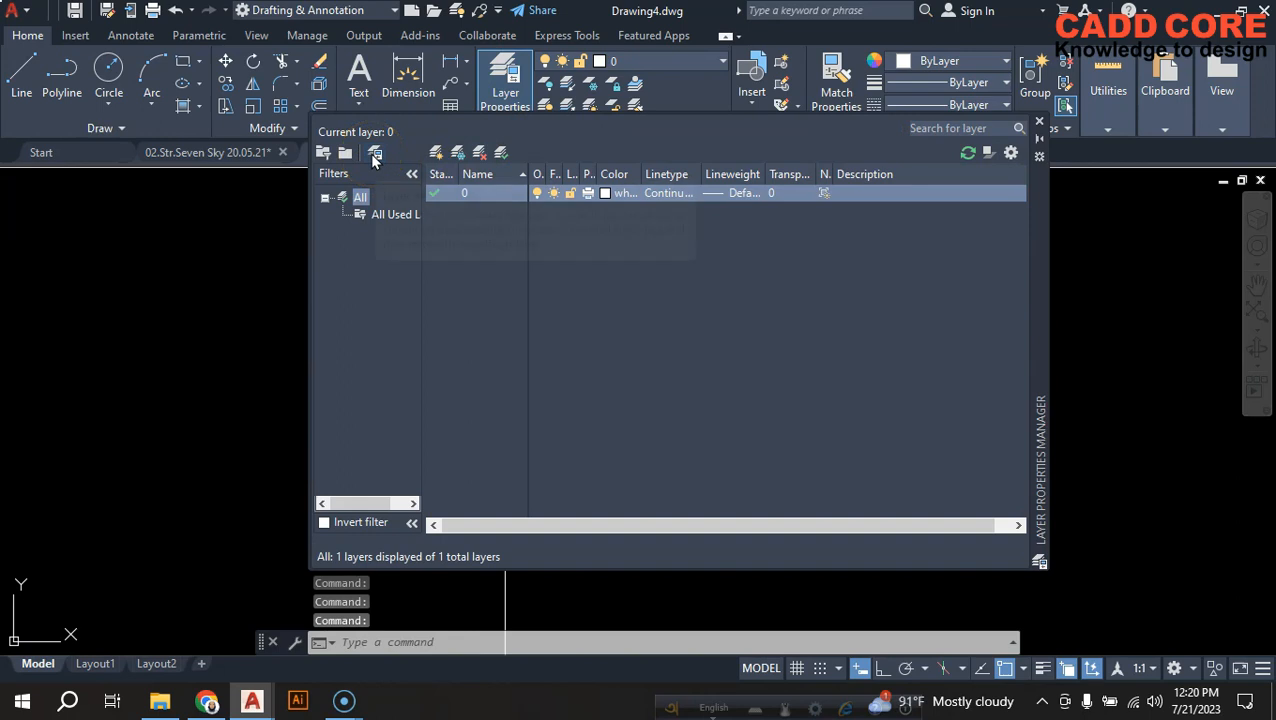
pyautogui.click(375, 154)
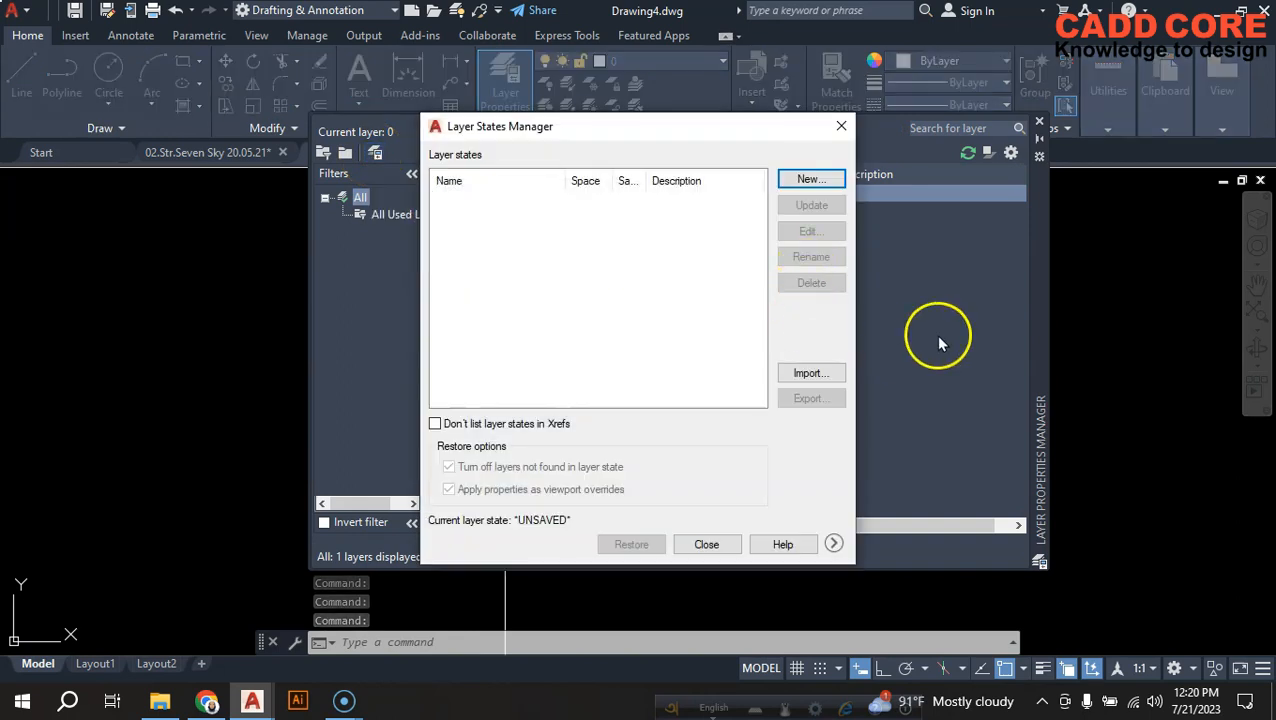
pyautogui.click(814, 376)
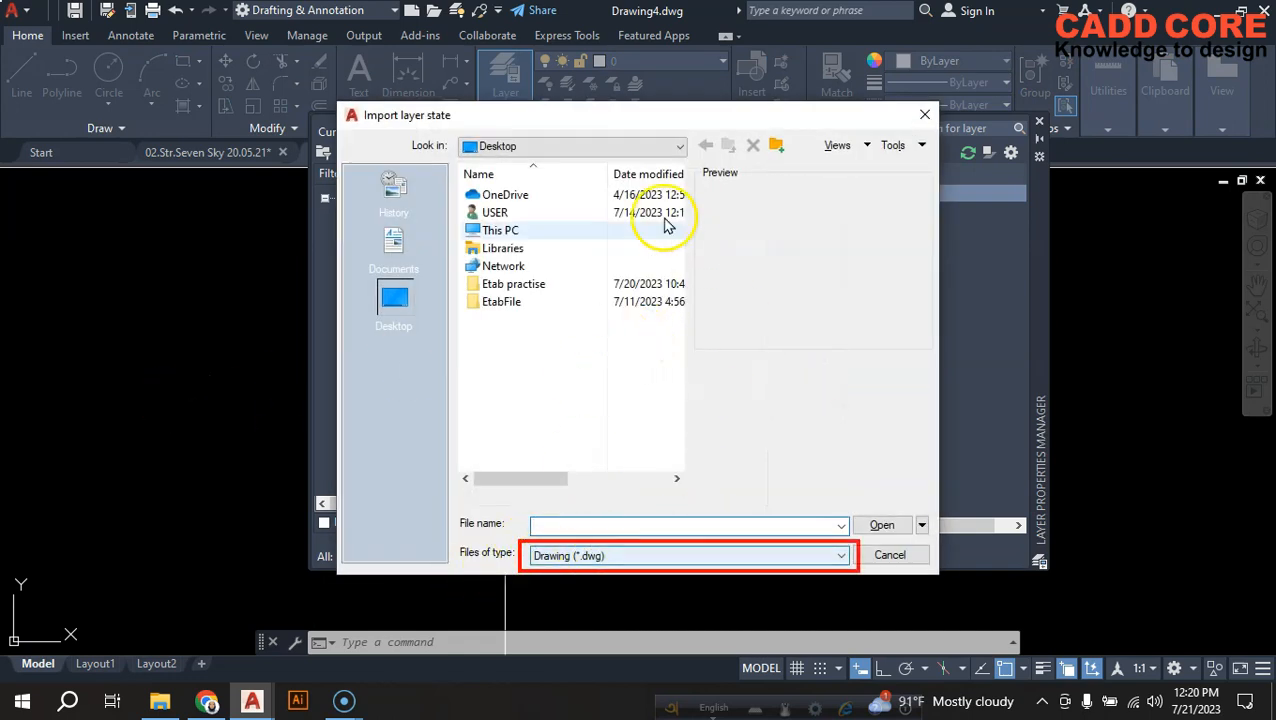
pyautogui.moveTo(660, 124); pyautogui.dragTo(643, 52)
pyautogui.click(572, 483)
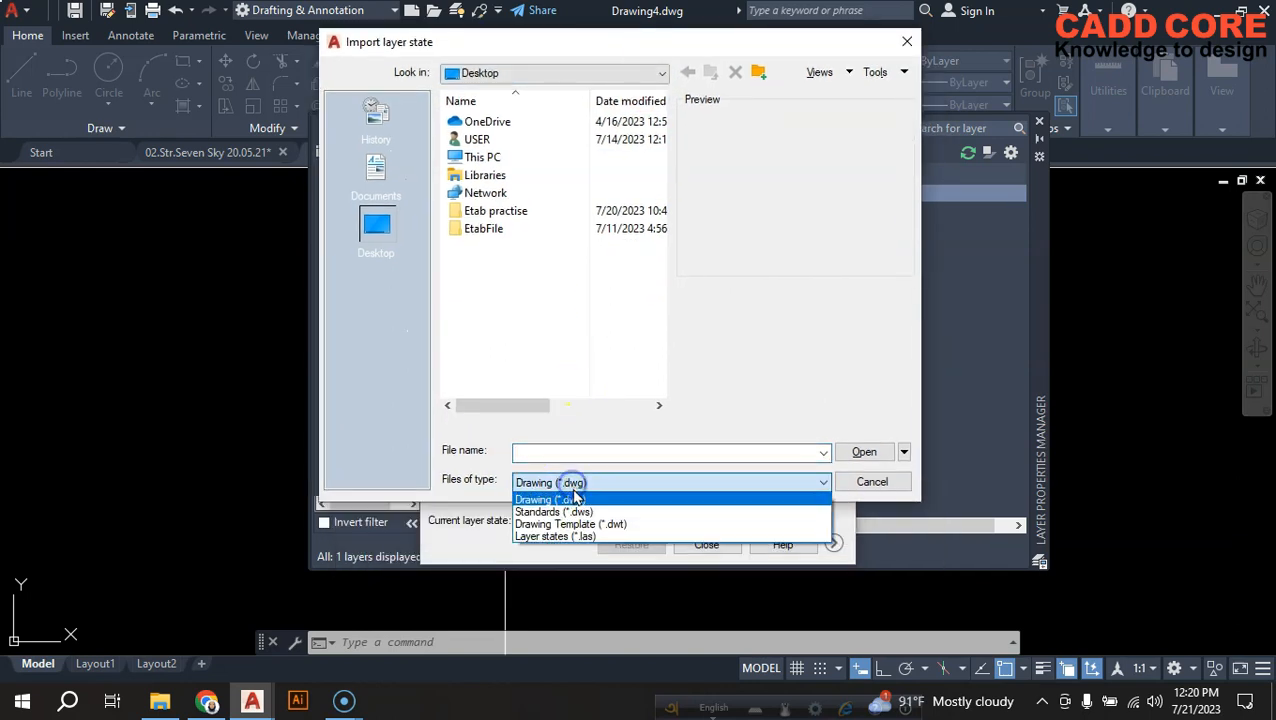
pyautogui.click(612, 537)
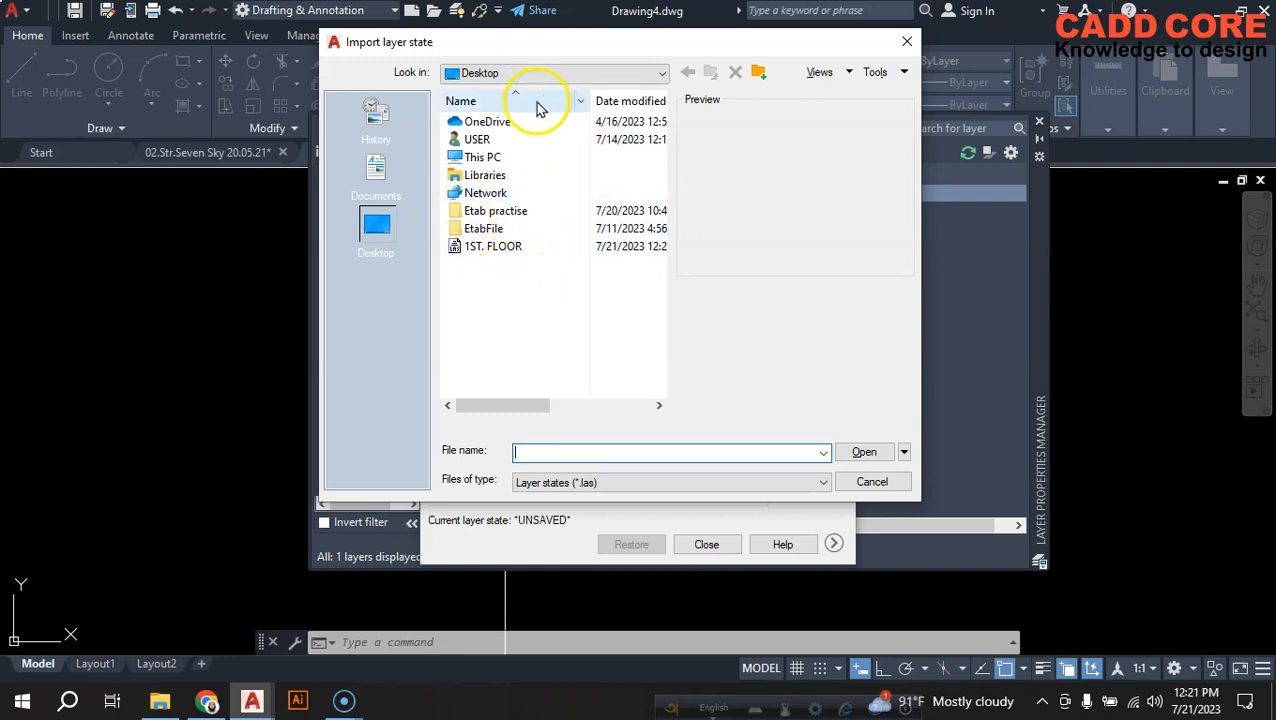
# Import the 1ST. FLOOR layer state file from the Desktop and restore its states in Drawing4
pyautogui.click(508, 248)
pyautogui.click(864, 452)
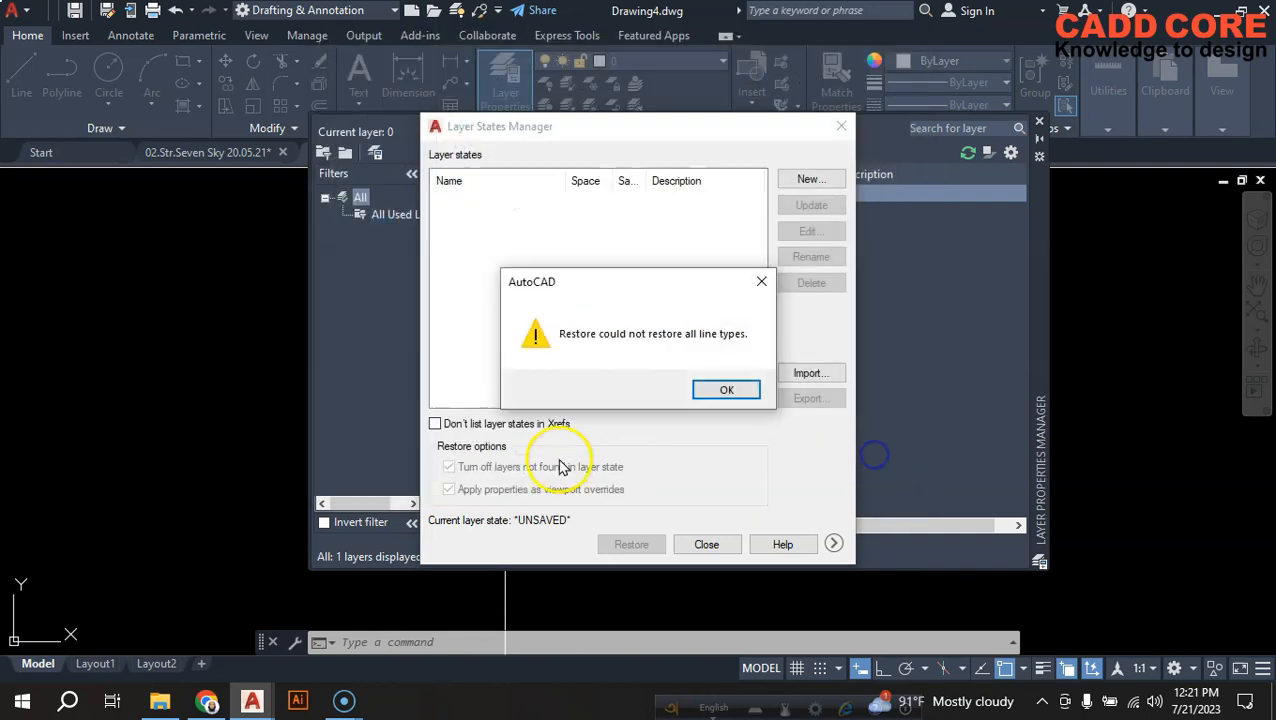
pyautogui.click(727, 391)
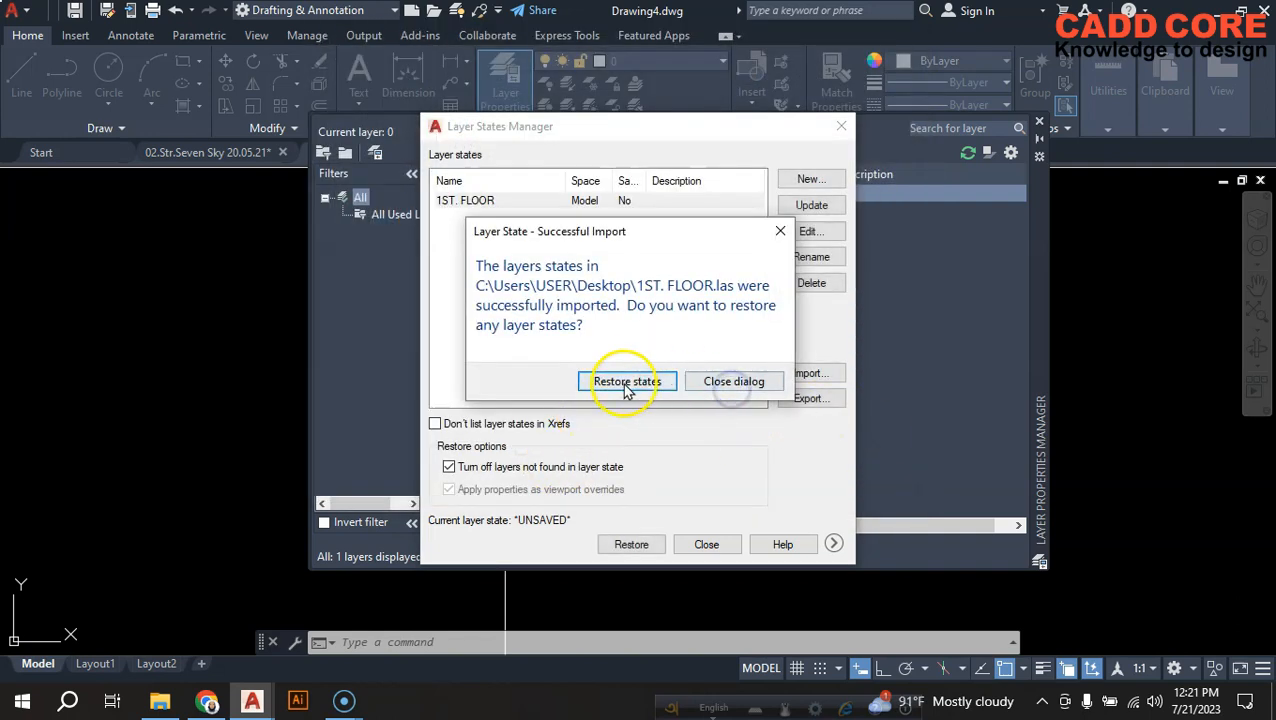
pyautogui.click(627, 381)
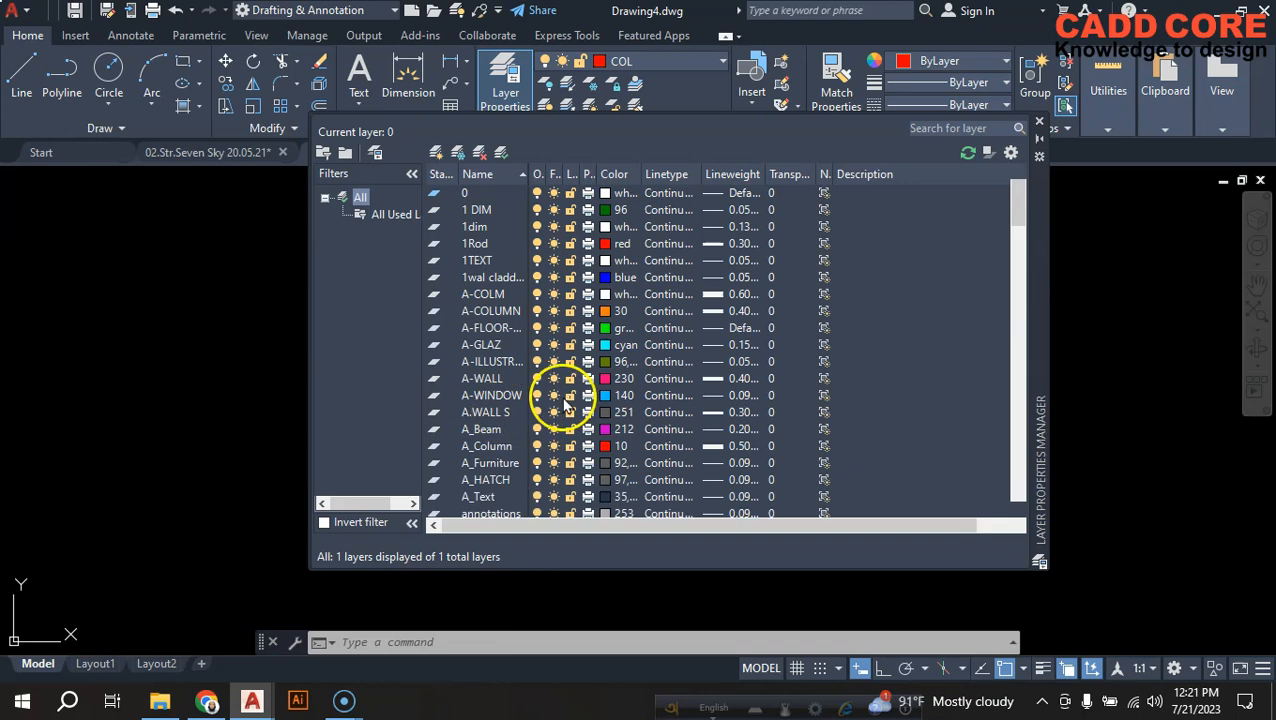
# Review the imported layers in the Layer Properties Manager from start to end, then close the manager
pyautogui.scroll(-4, 556, 320)
pyautogui.scroll(-12, 516, 305)
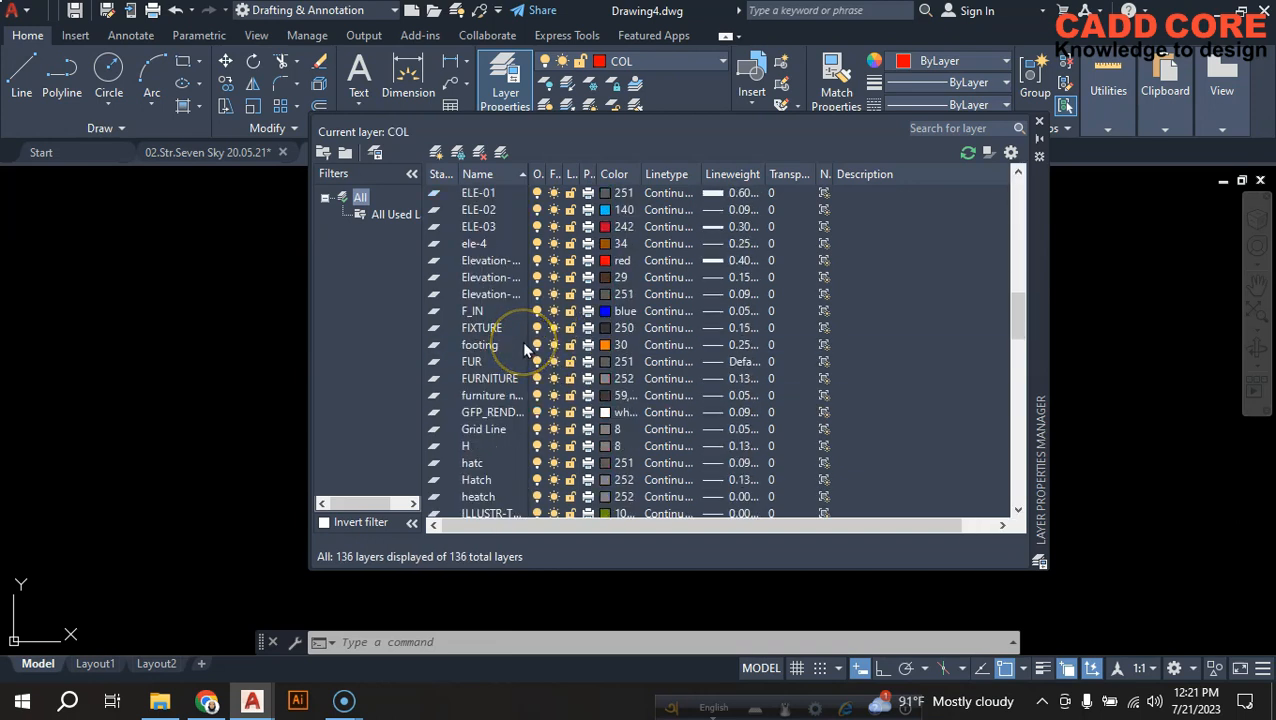
pyautogui.scroll(-15, 524, 345)
pyautogui.scroll(-5, 524, 345)
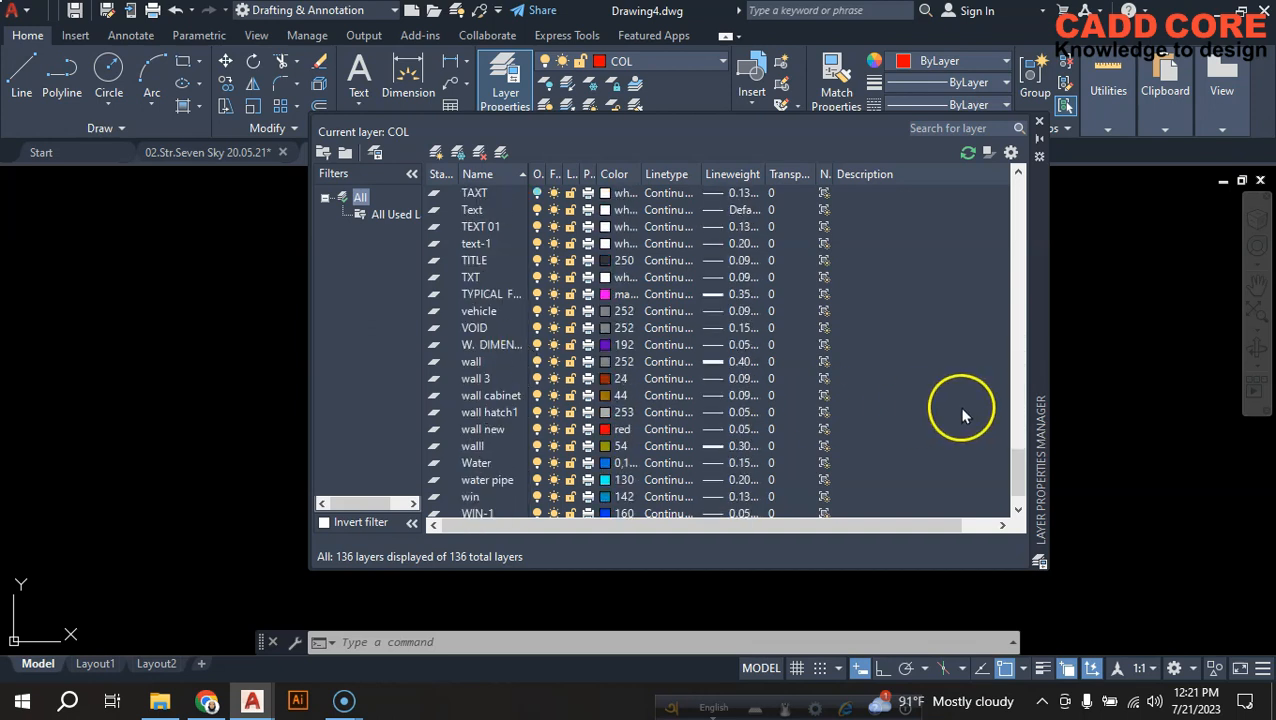
pyautogui.moveTo(1017, 456); pyautogui.dragTo(1037, 148)
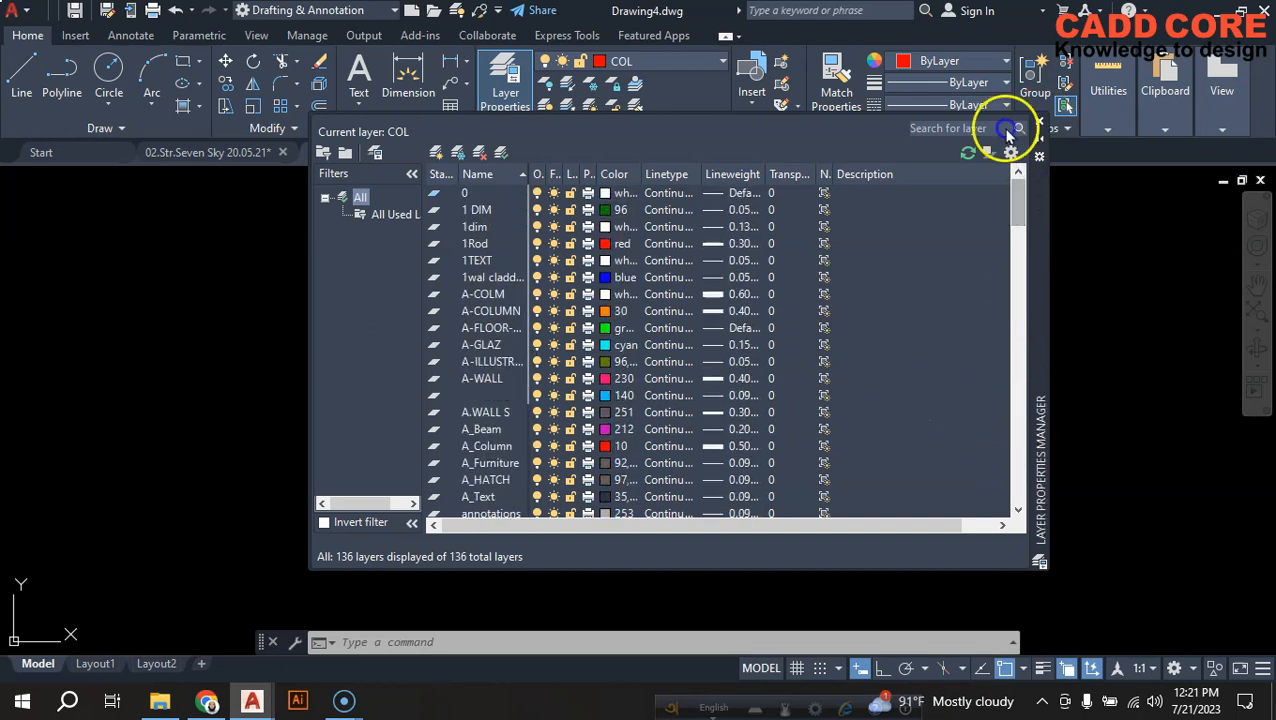
pyautogui.click(1039, 121)
# Browse Drawing4's layer drop-down list to check the imported layers, leaving the current layer as it is
pyautogui.click(698, 62)
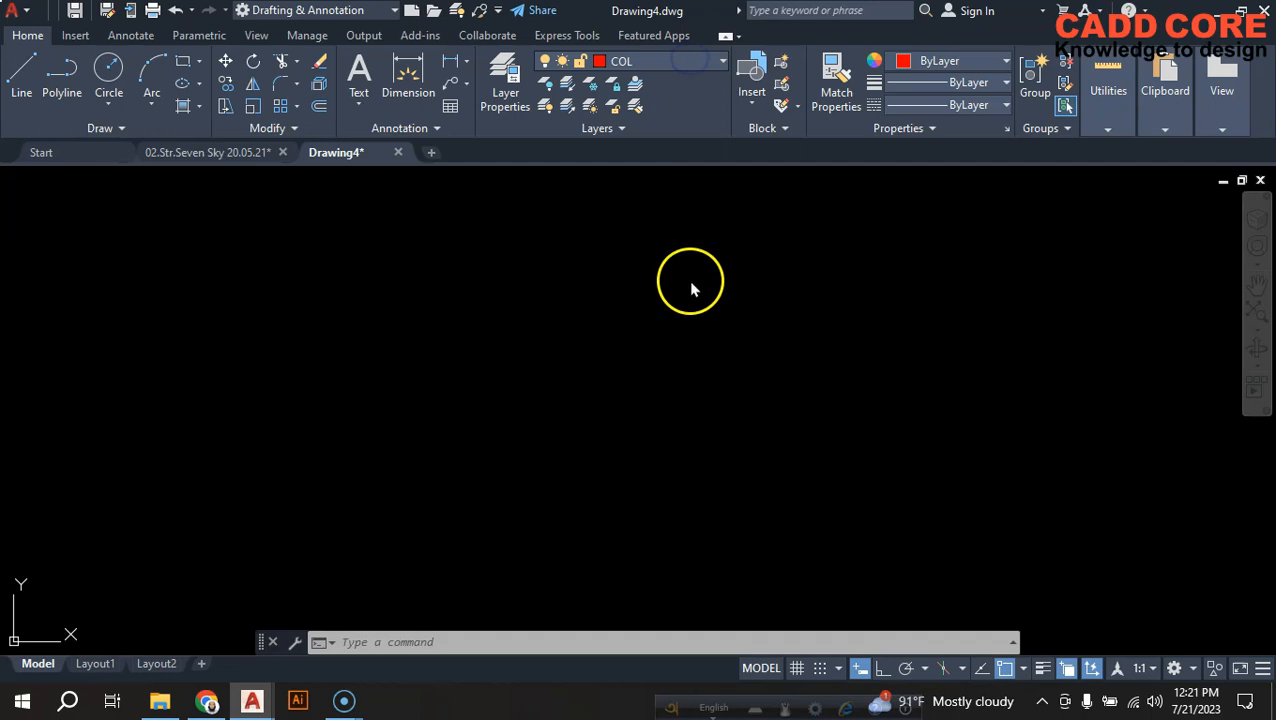
pyautogui.scroll(8, 688, 287)
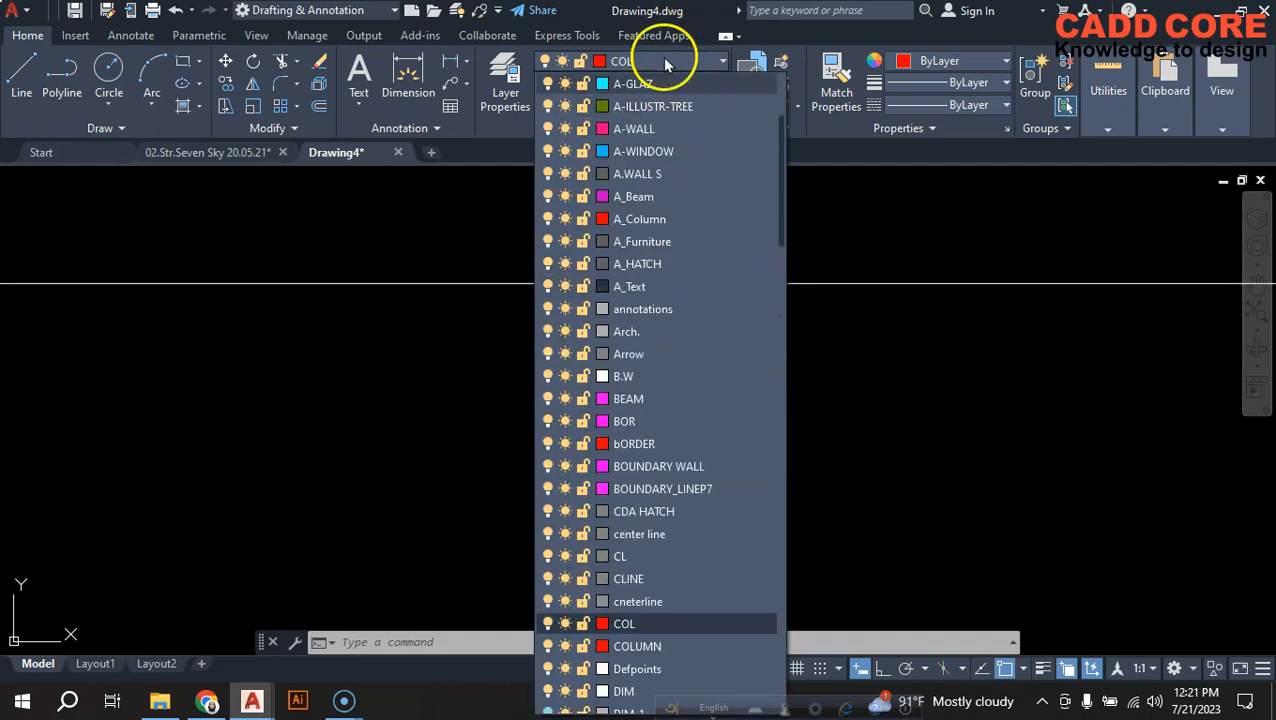
pyautogui.click(667, 60)
pyautogui.scroll(-5, 521, 390)
pyautogui.scroll(4, 545, 350)
pyautogui.scroll(5, 432, 444)
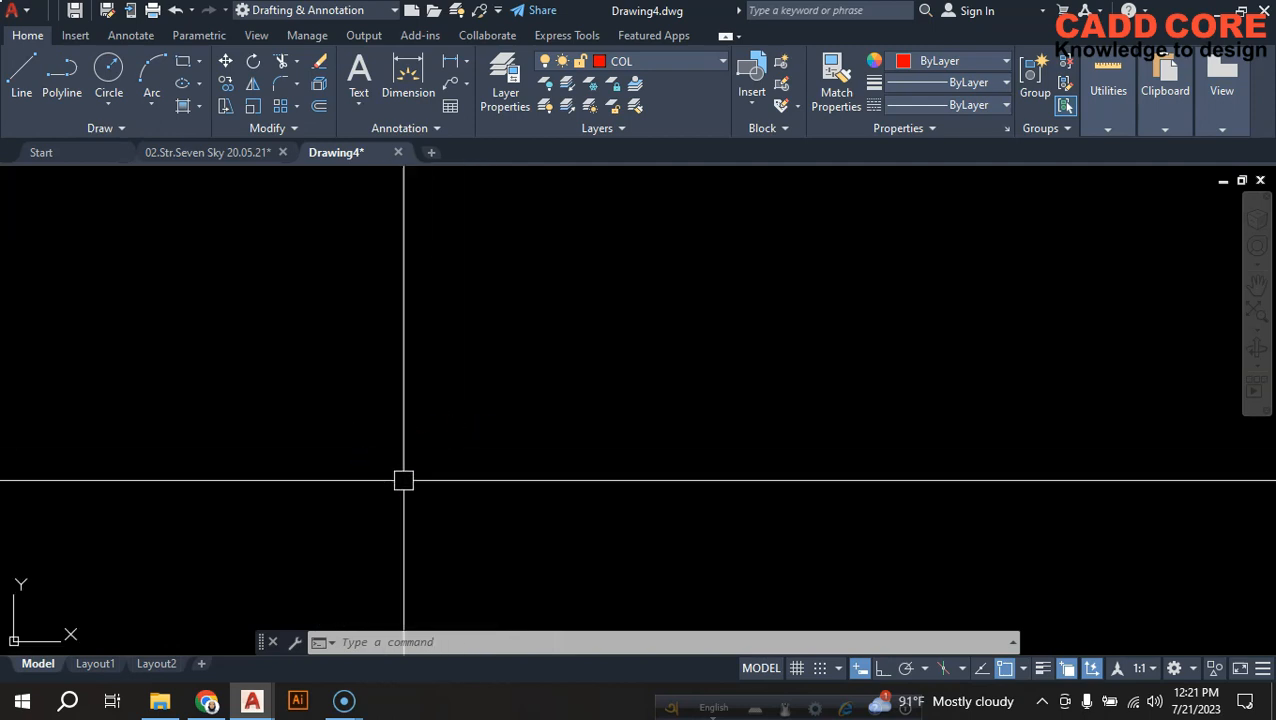
pyautogui.moveTo(352, 702)
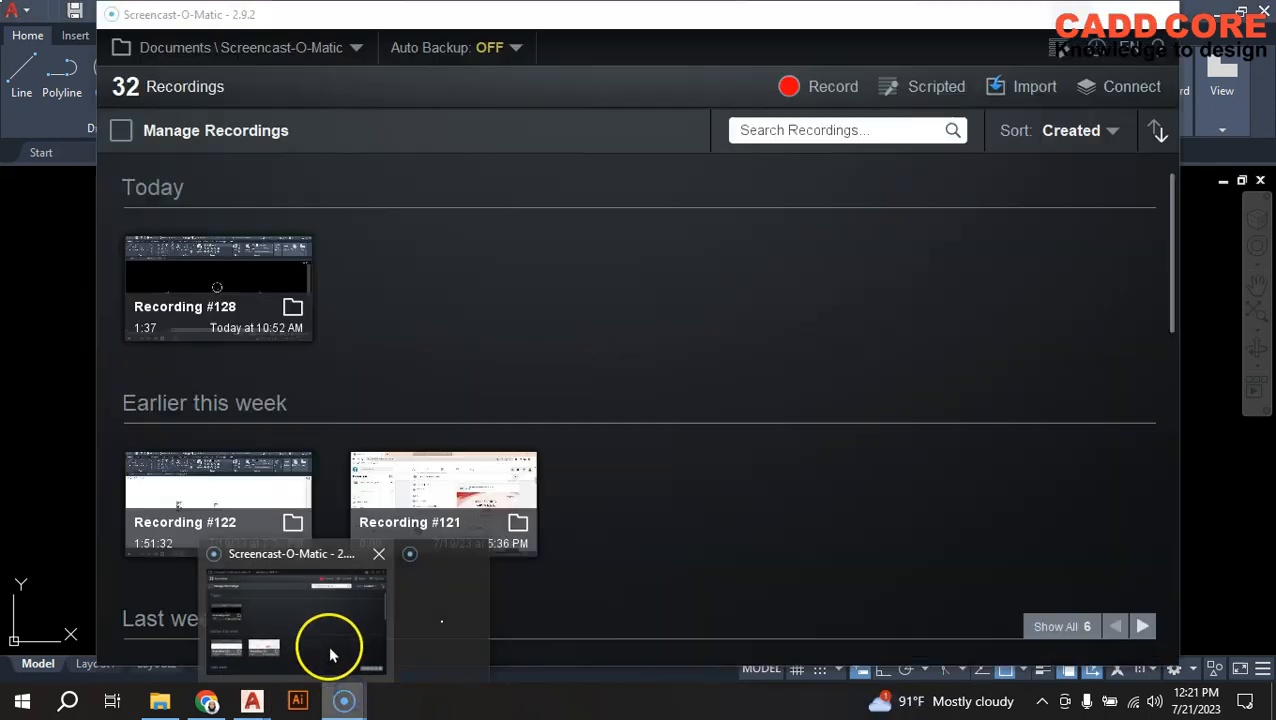